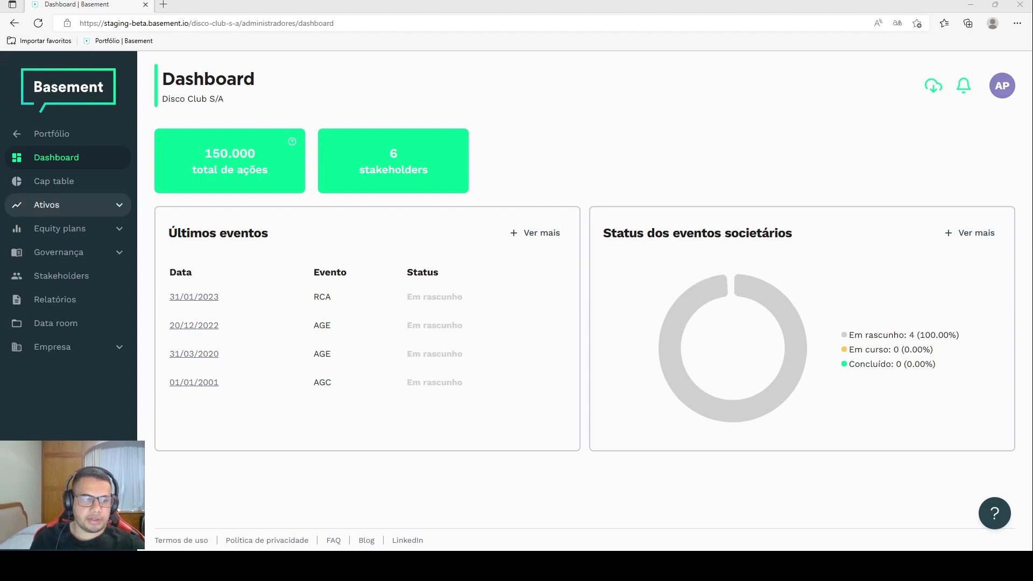
Open the list of all asset operations for Disco Club S/A
click(65, 206)
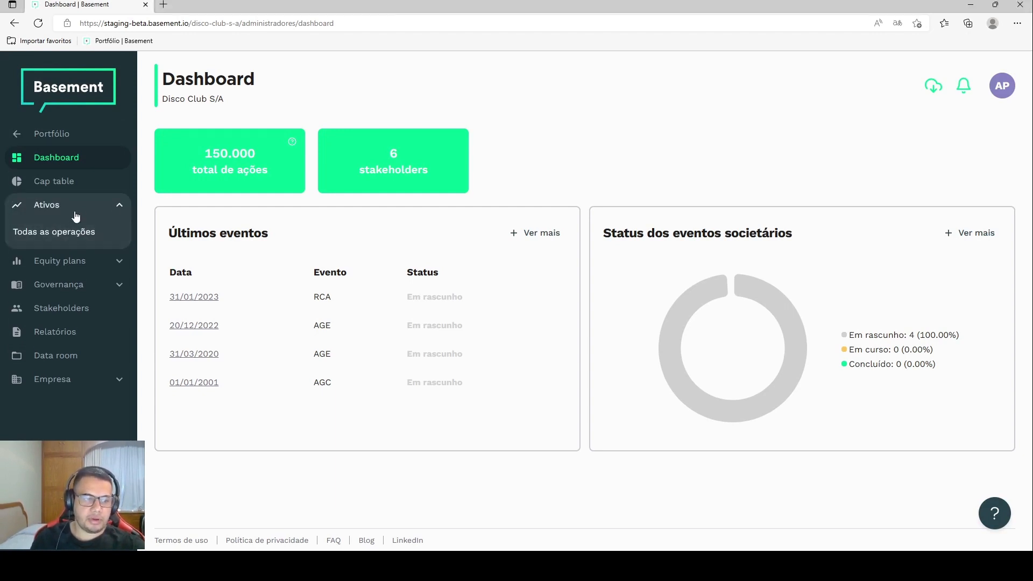
click(65, 233)
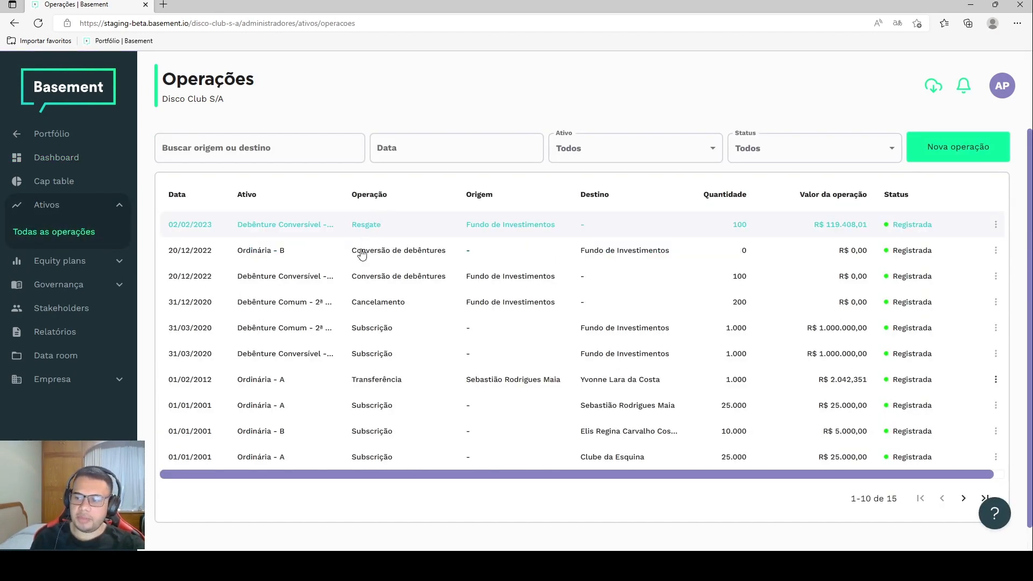
mouse_move(276, 478)
mouse_down()
mouse_move(328, 479)
mouse_move(276, 468)
mouse_up()
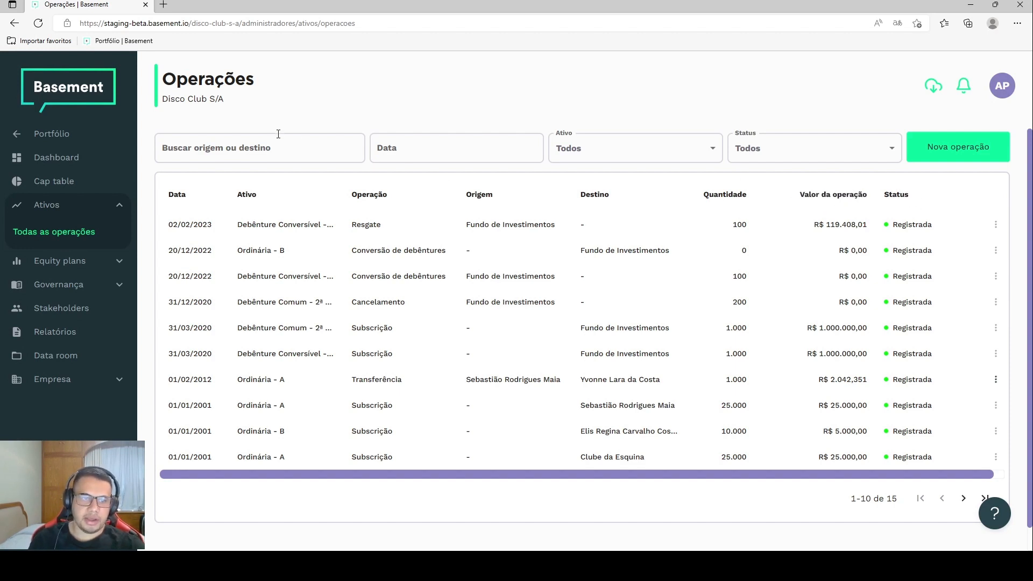
Examine the operations list filters: origin or destination search, date, the Ativo options and the Status options
click(235, 151)
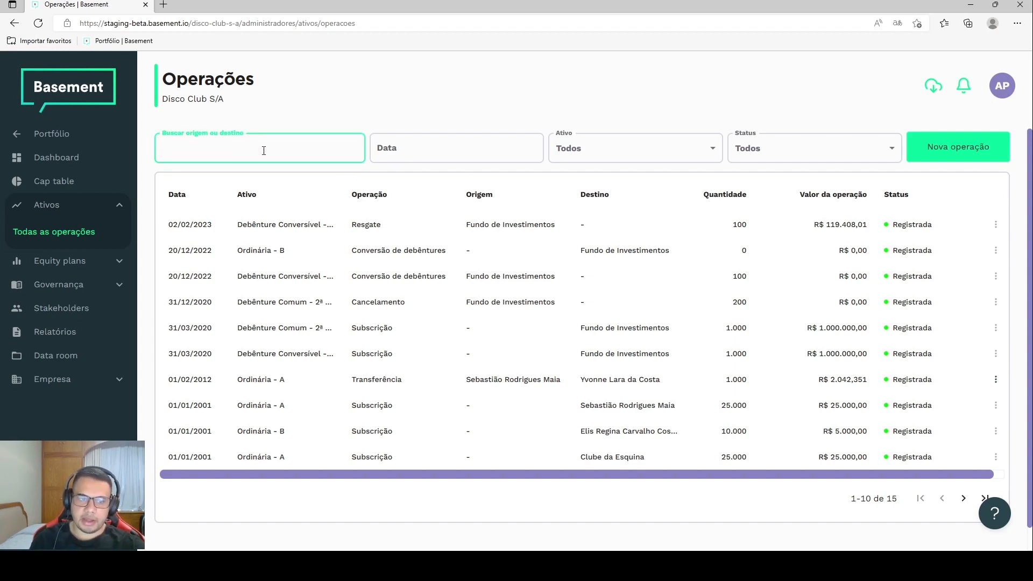
click(419, 147)
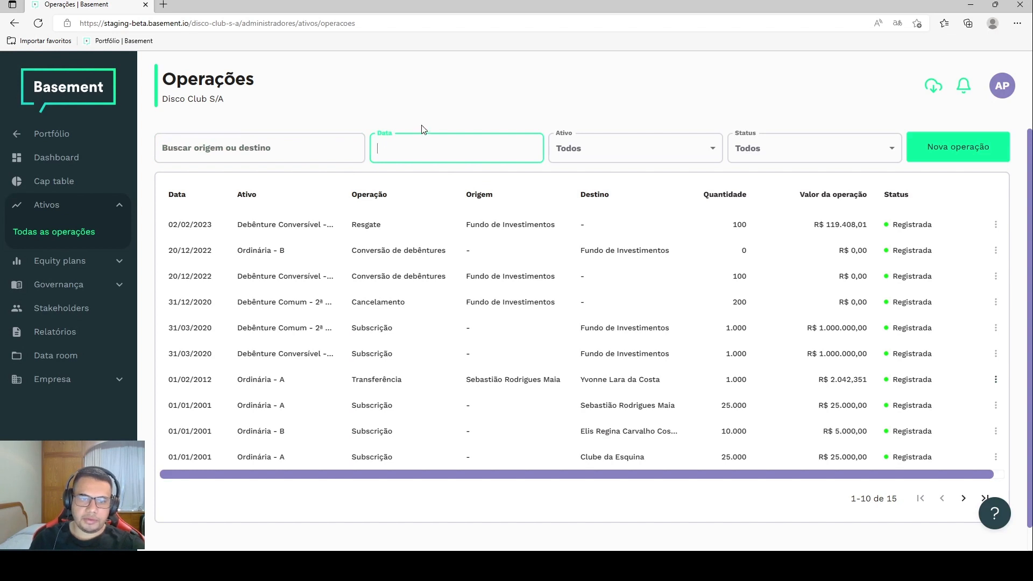
click(572, 147)
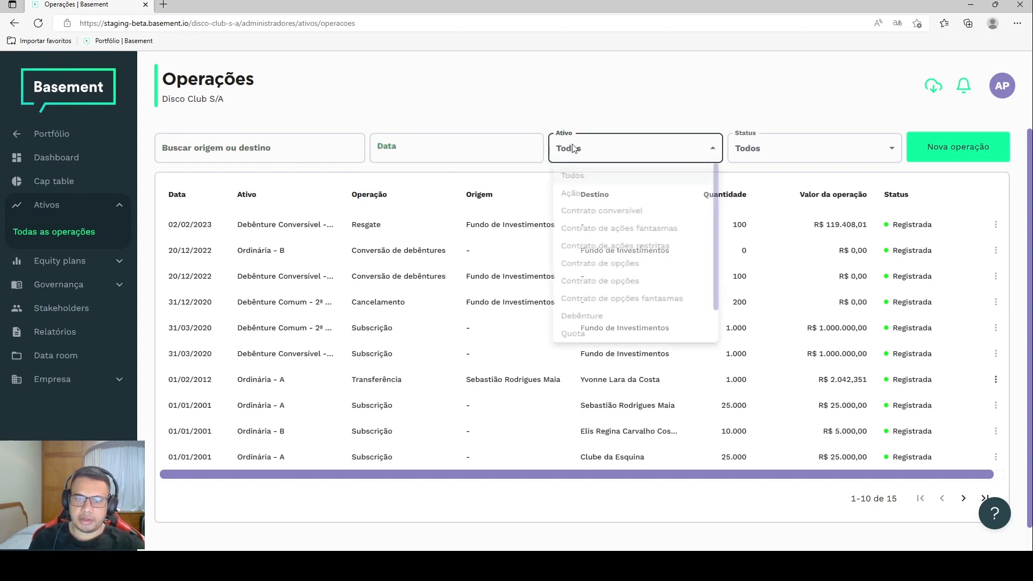
scroll(632, 186, down, 1)
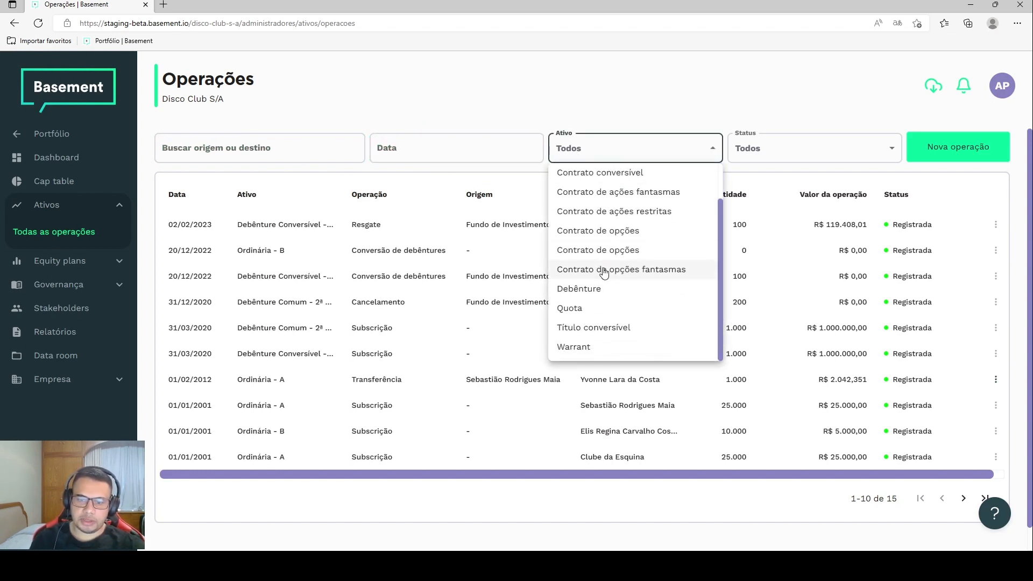
scroll(627, 244, up, 1)
scroll(627, 244, down, 1)
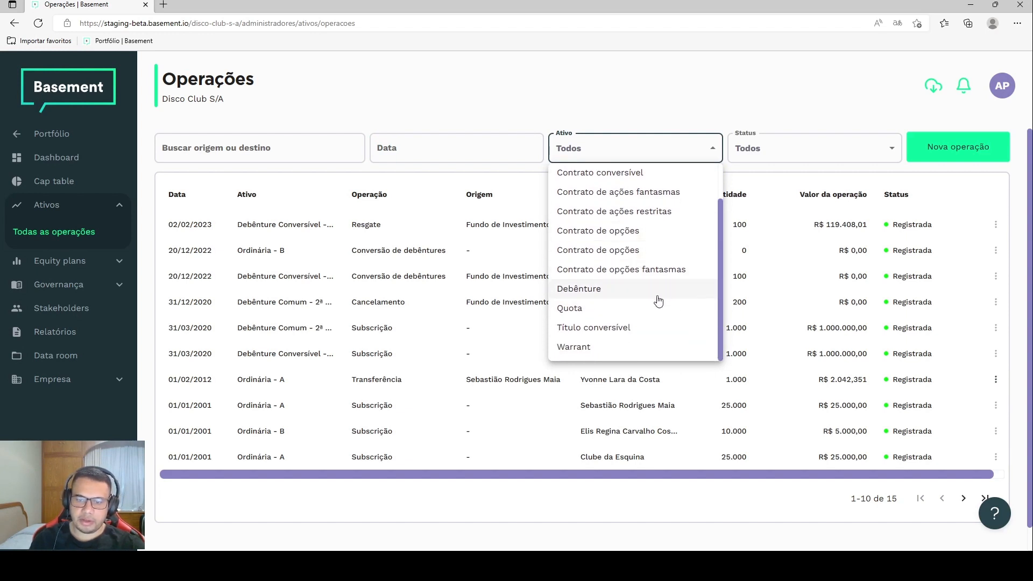
scroll(654, 269, up, 1)
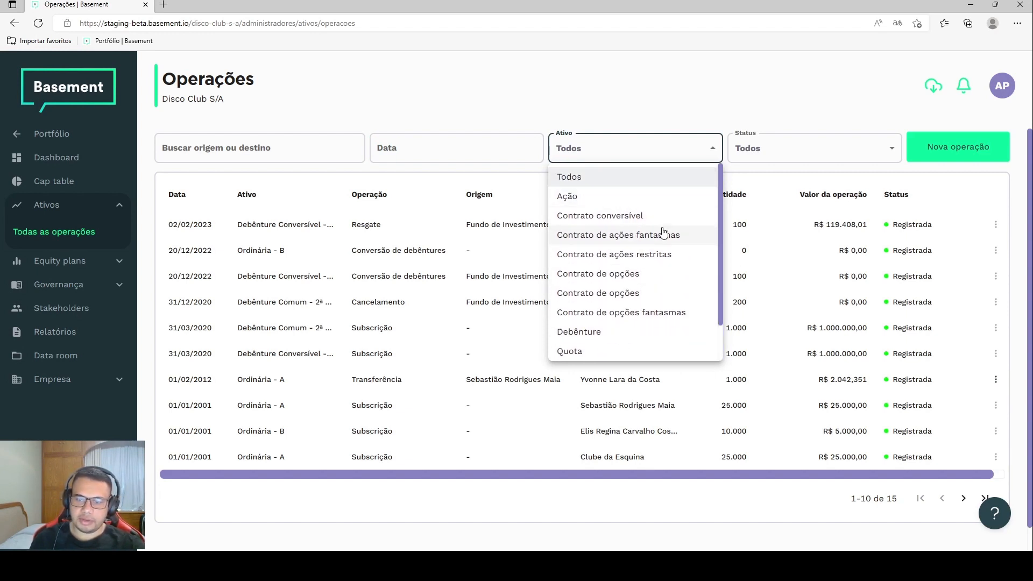
click(693, 106)
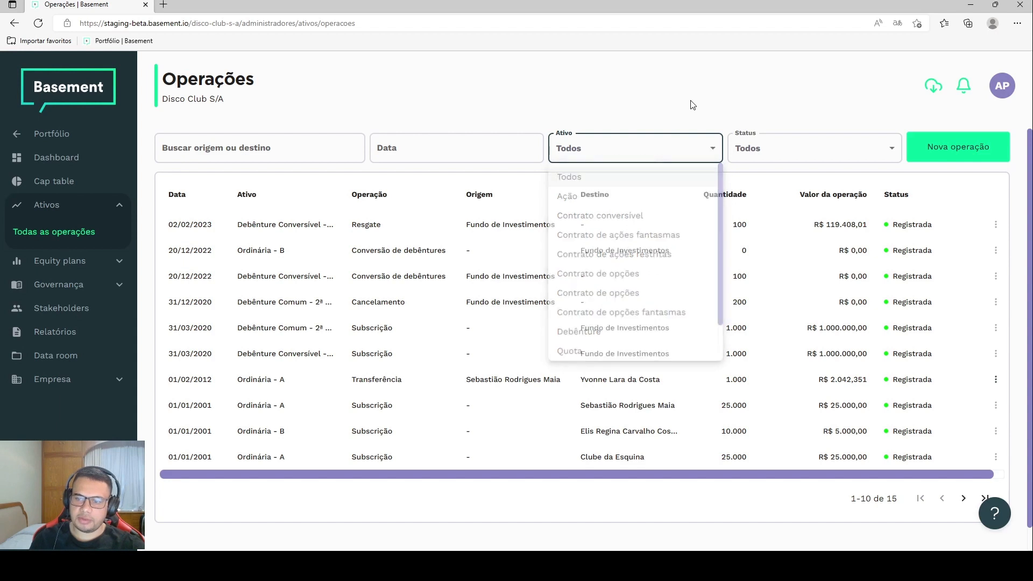
click(770, 150)
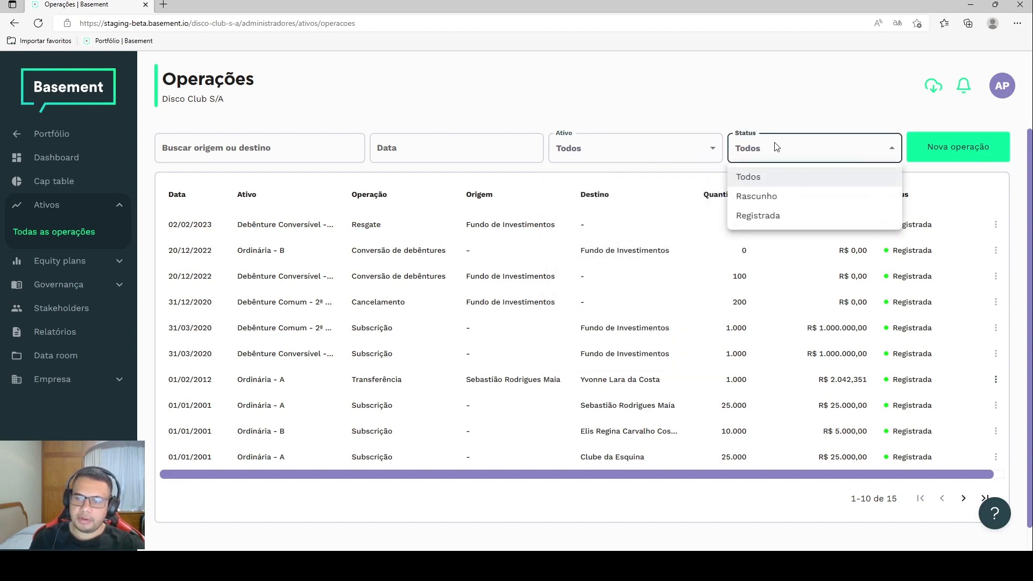
click(642, 83)
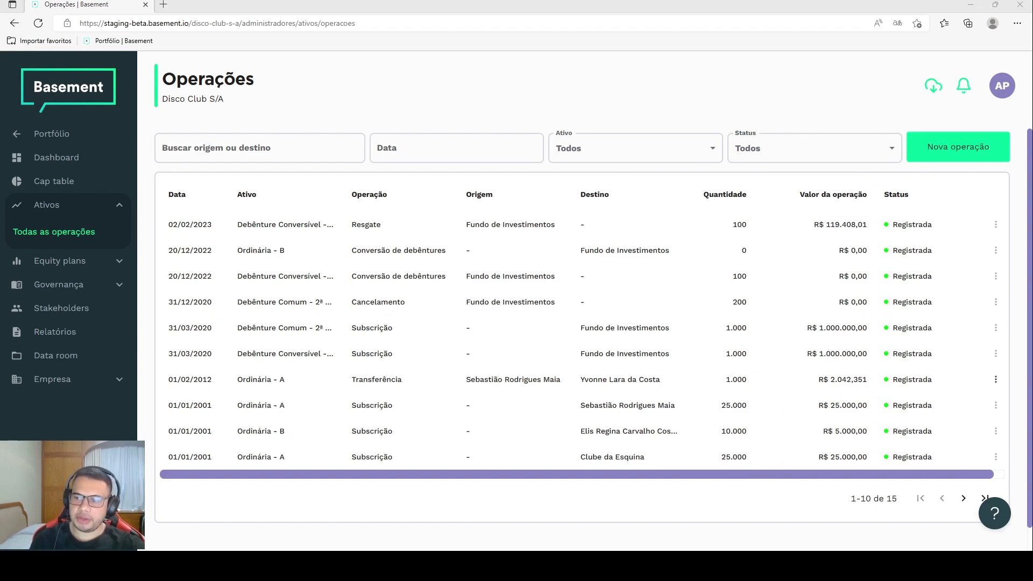
Start a new Transferência operation for Ações and review the sections of its form
click(960, 144)
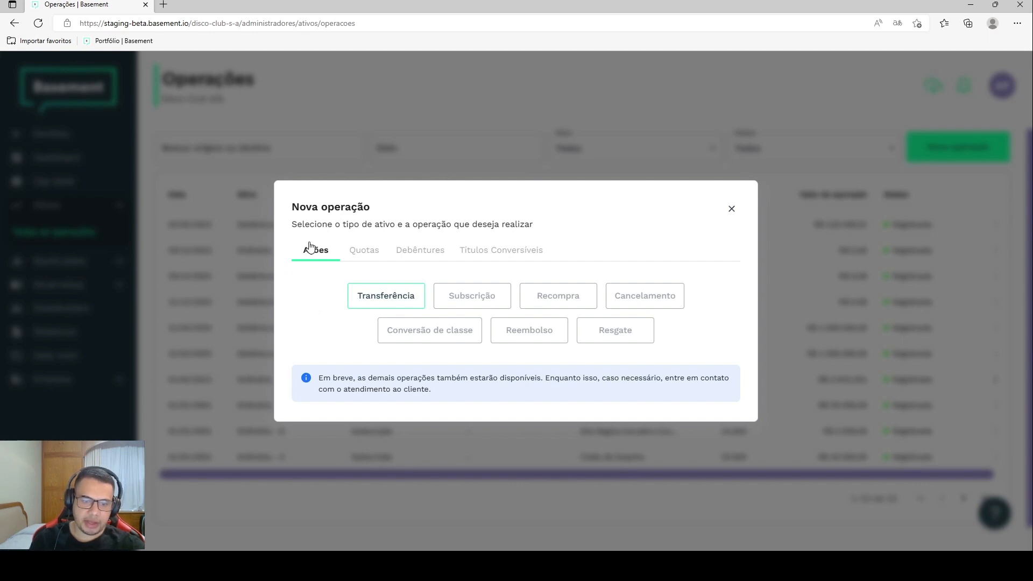
click(389, 300)
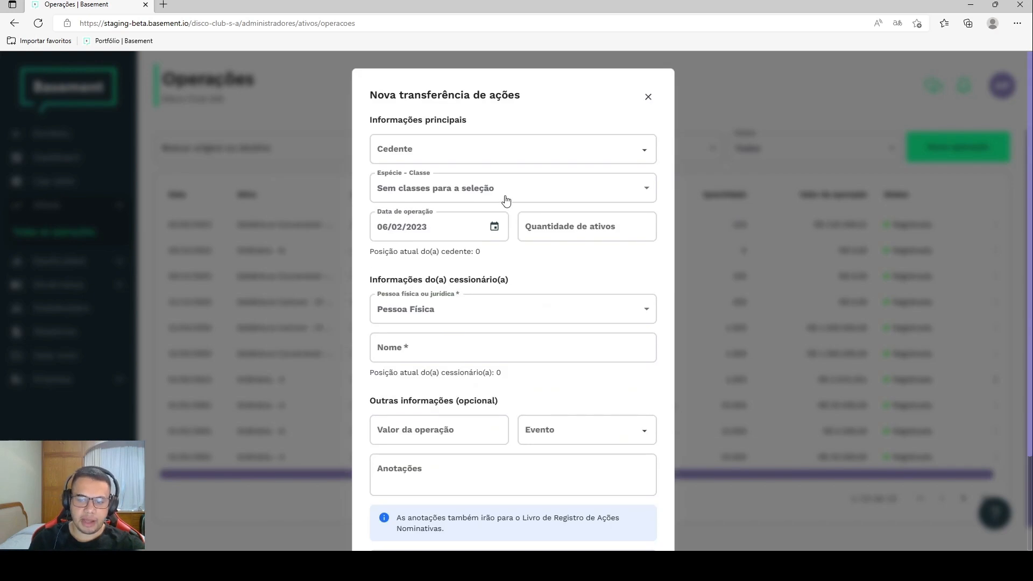
scroll(505, 201, down, 2)
scroll(498, 214, up, 3)
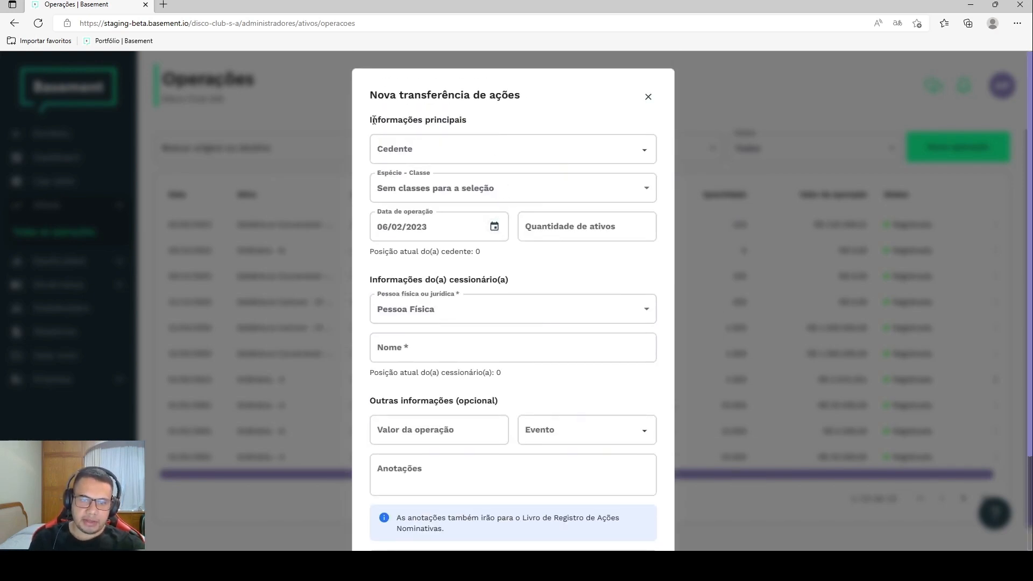
scroll(498, 138, down, 2)
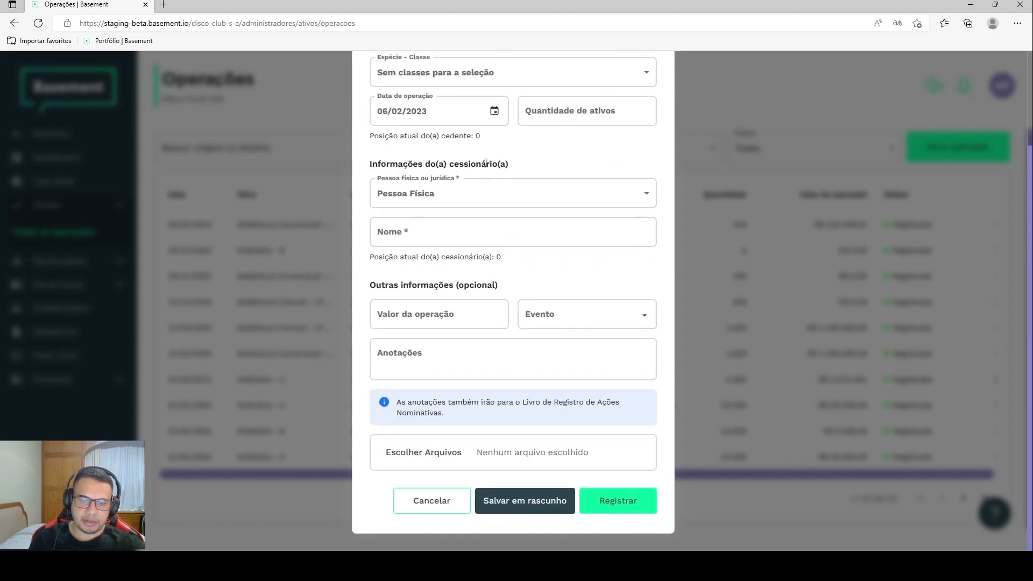
scroll(468, 297, up, 2)
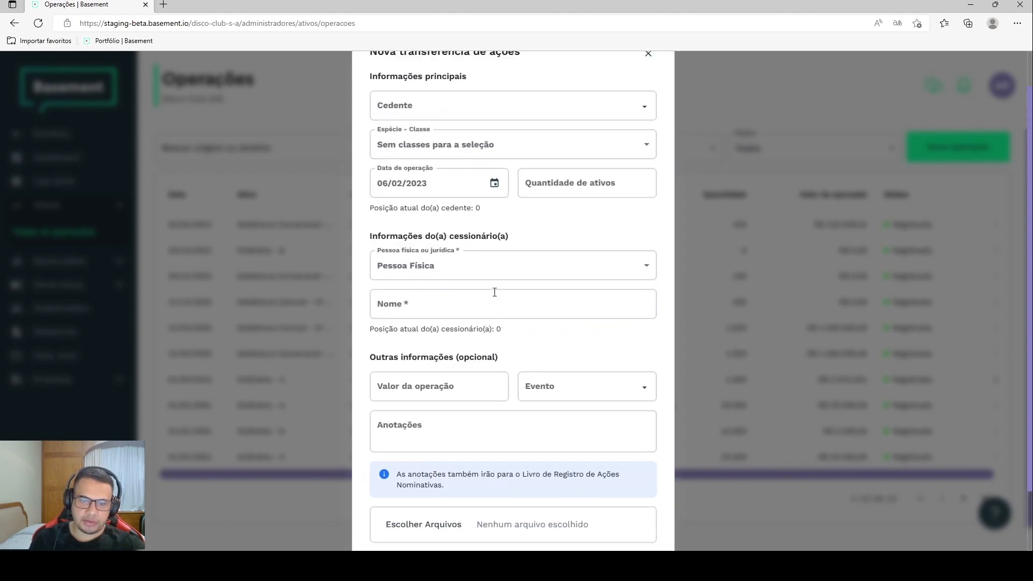
Search for "S" and choose the first matching shareholder as Cedente, set Espécie - Classe to Ordinária - A, and check the Cedente's current position
click(480, 148)
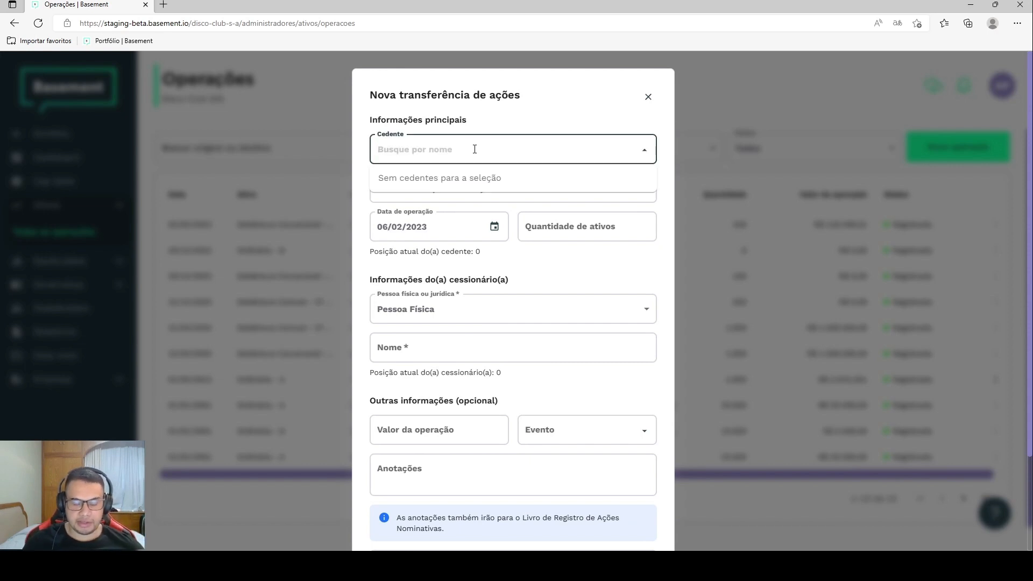
text(S)
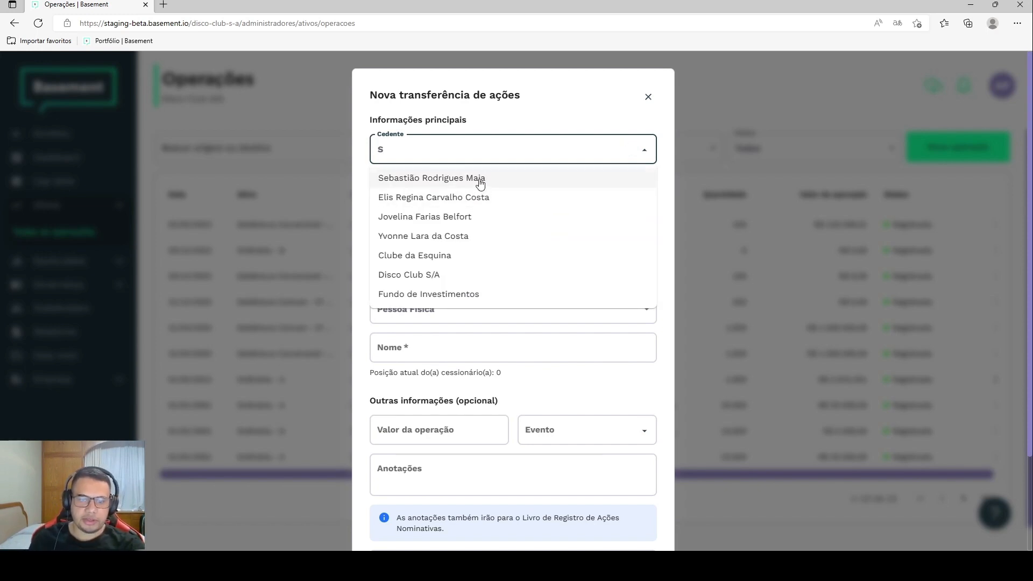
click(437, 180)
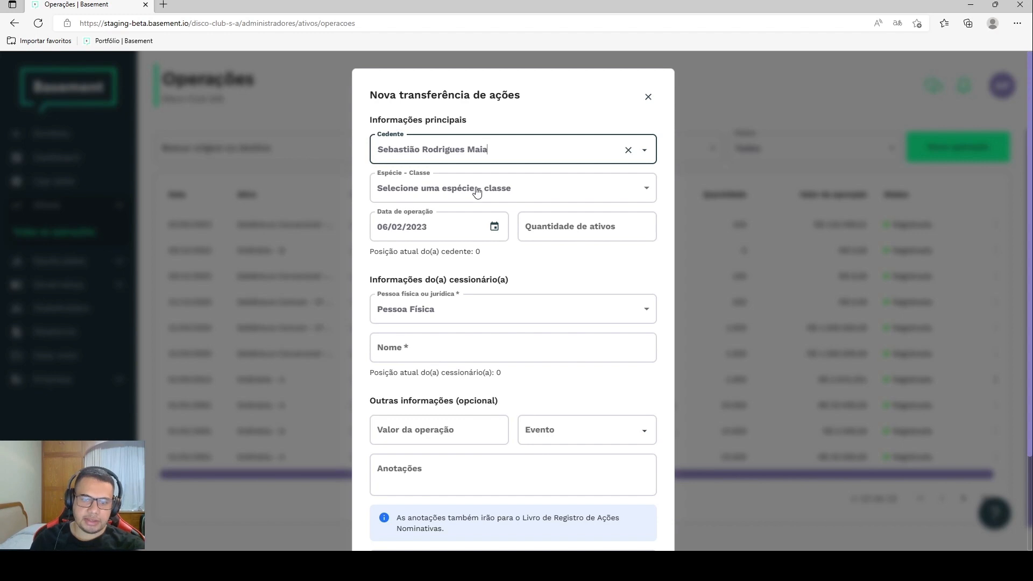
click(477, 189)
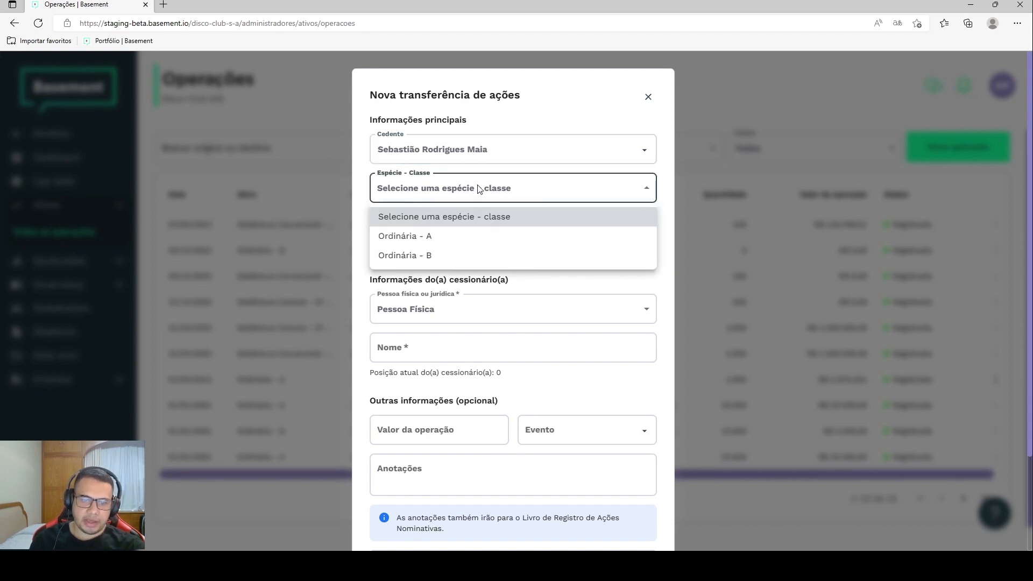
click(425, 237)
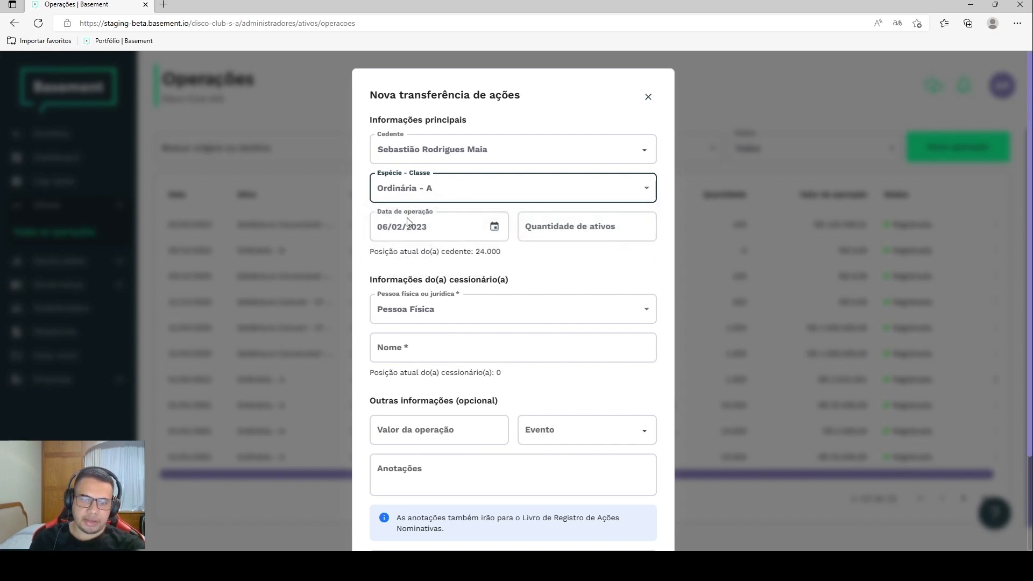
drag(371, 256, 511, 255)
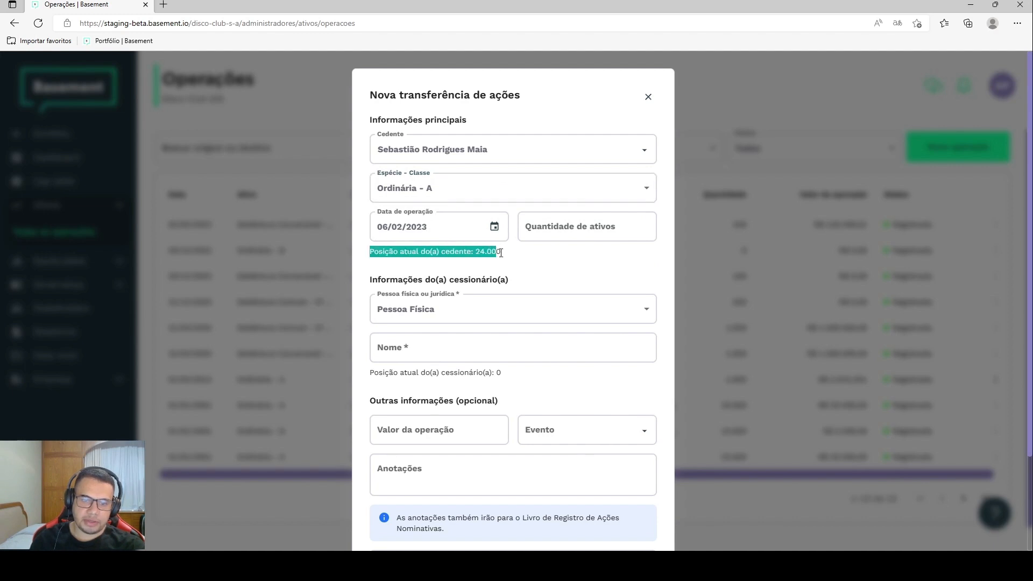
click(506, 256)
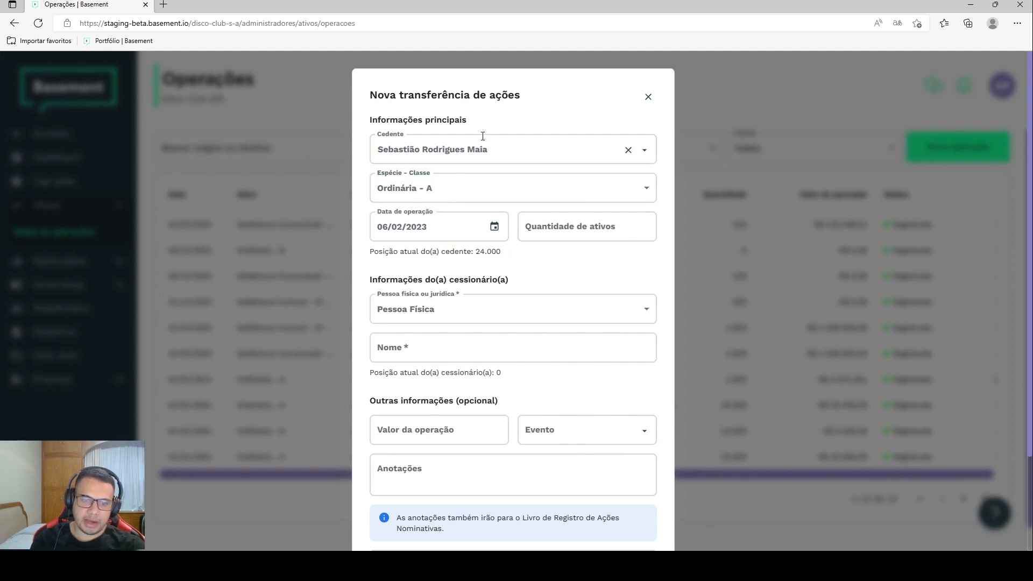
Keep the operation date at 06/02/2023 and set Quantidade de ativos to 1.000
scroll(415, 200, down, 3)
scroll(423, 209, up, 3)
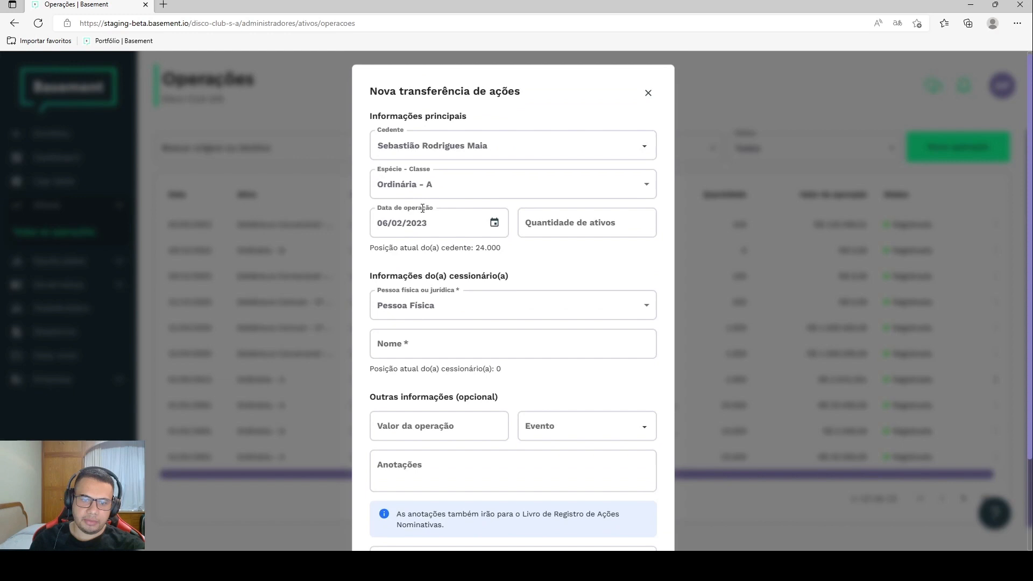
click(495, 228)
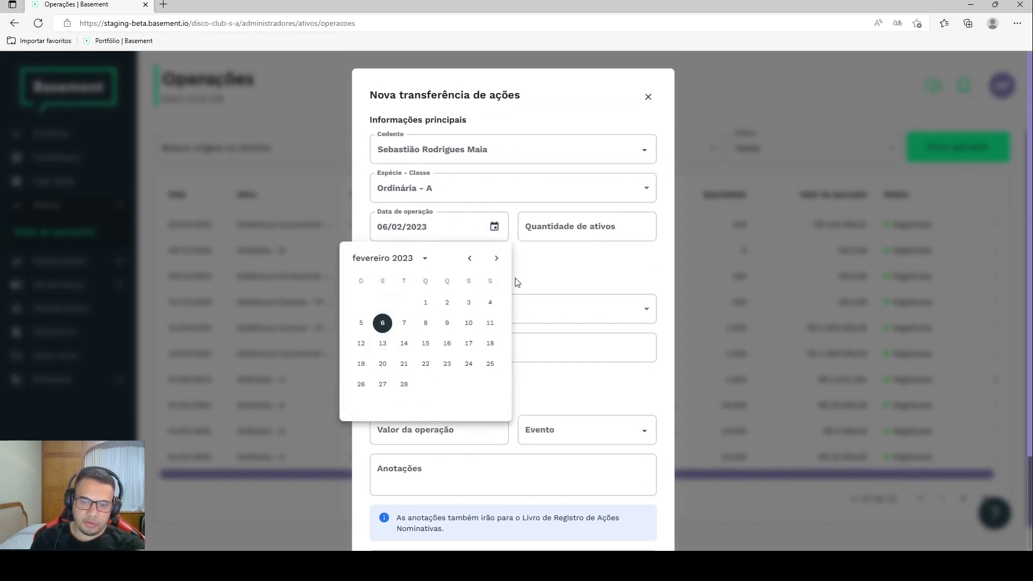
click(581, 223)
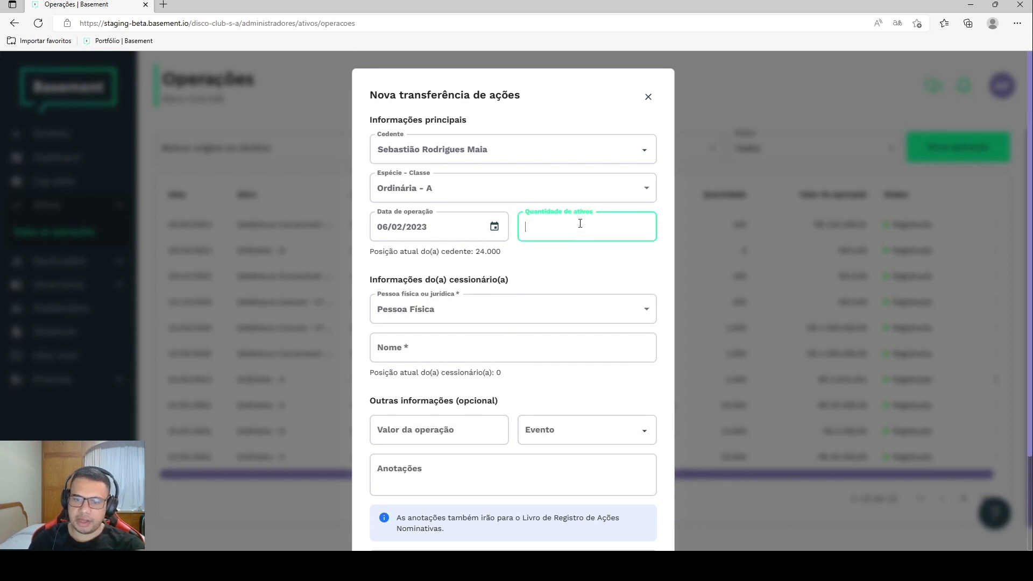
text(1.000)
click(570, 264)
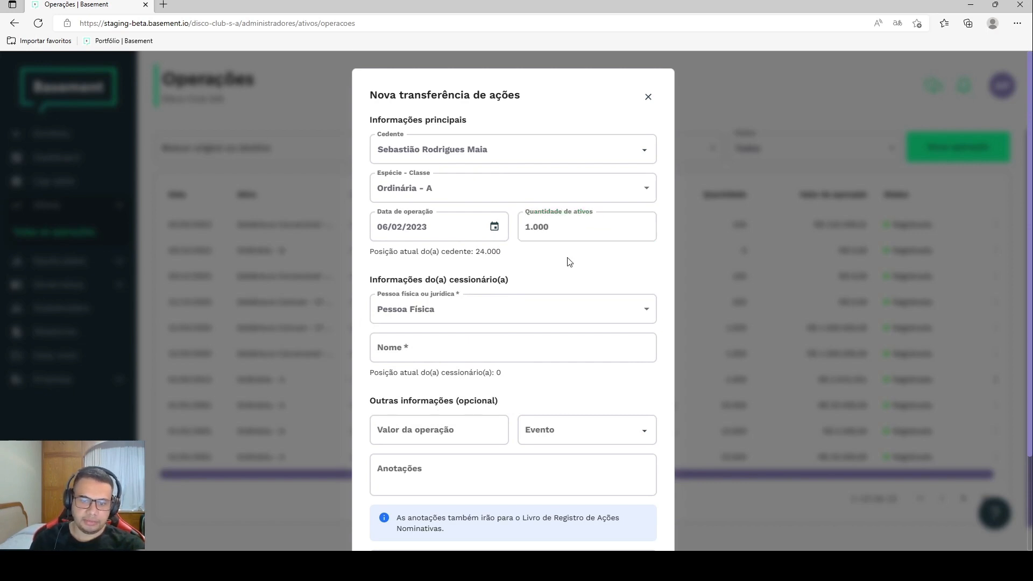
Switch the assignee's person type to Pessoa Jurídica and back to Pessoa Física
scroll(506, 238, down, 2)
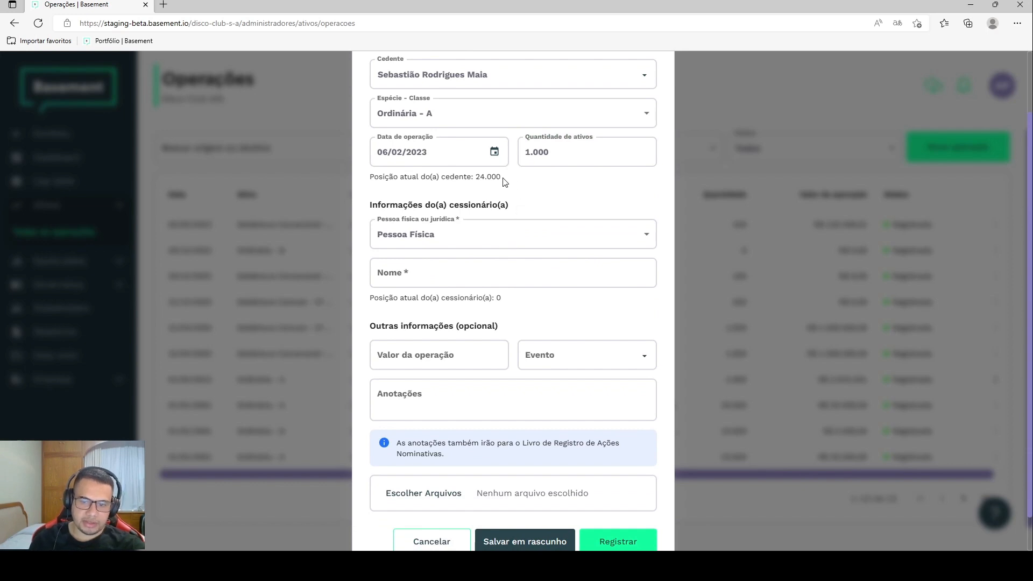
scroll(522, 183, down, 1)
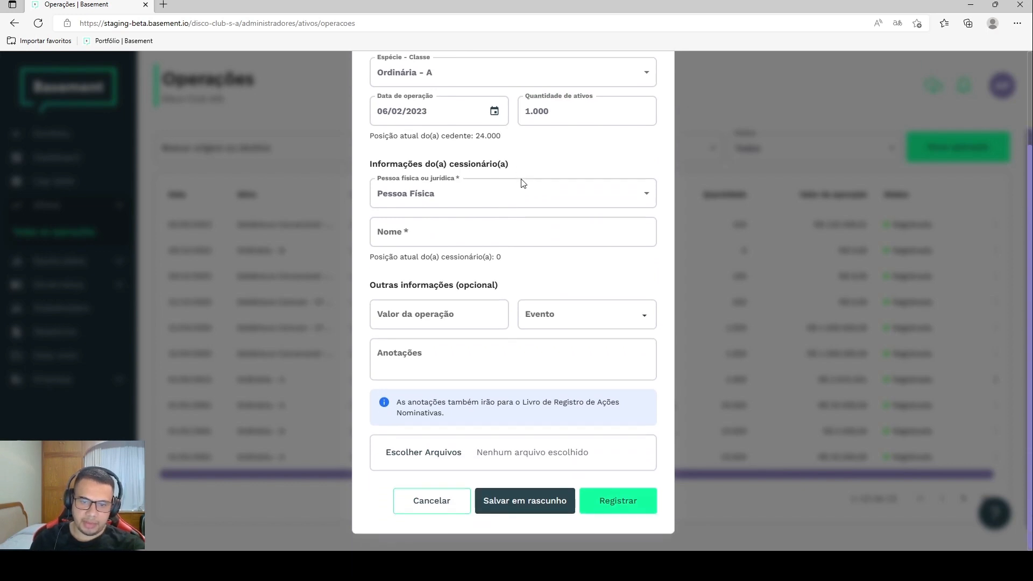
click(469, 194)
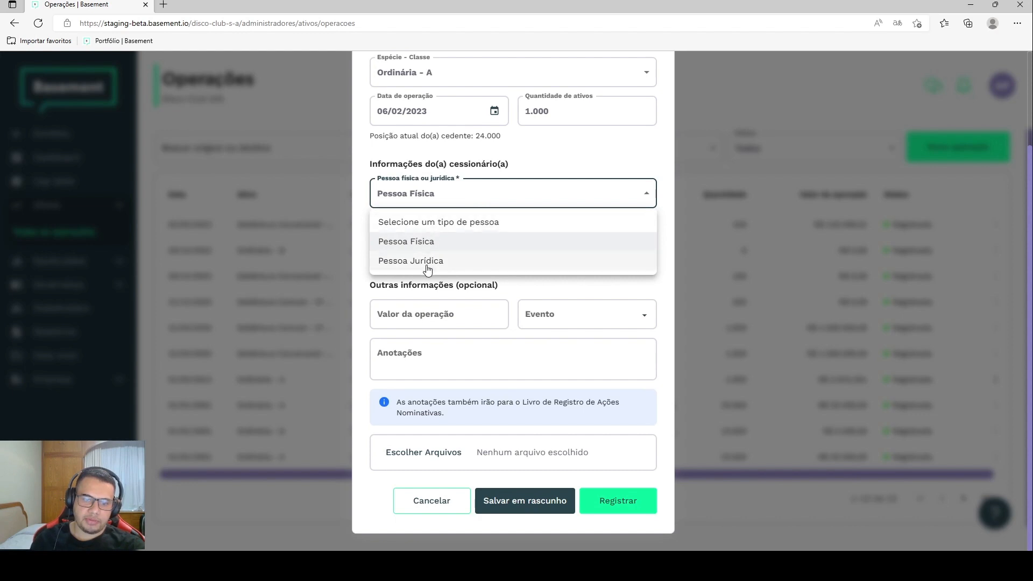
click(452, 261)
click(458, 195)
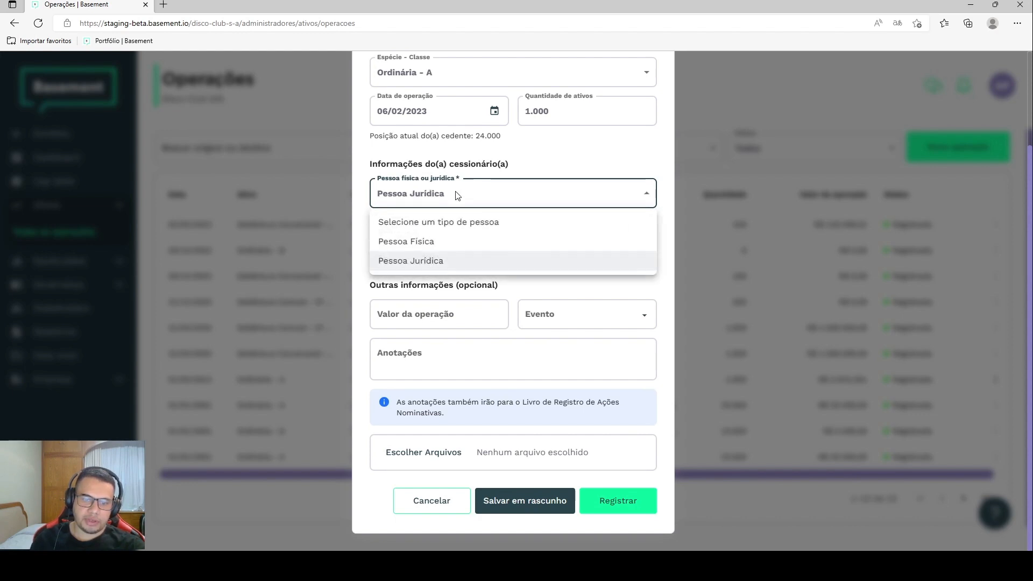
click(438, 242)
Search for an individual assignee, replace the search with another first name, choose to create that person, and check the E-mail principal and CPF fields
click(453, 232)
text(Yvon)
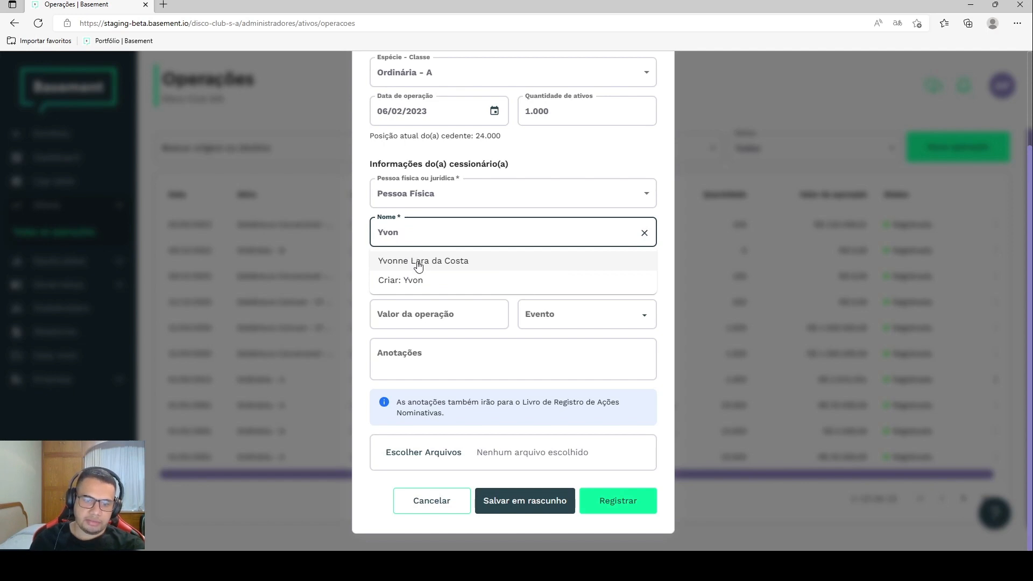
double_click(420, 228)
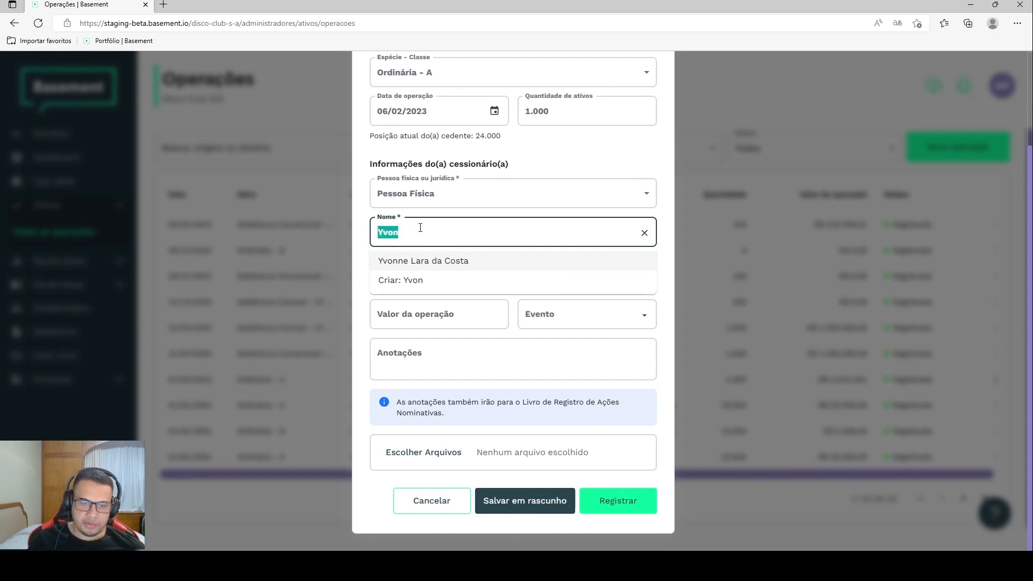
key(BackSpace)
text(Ivone)
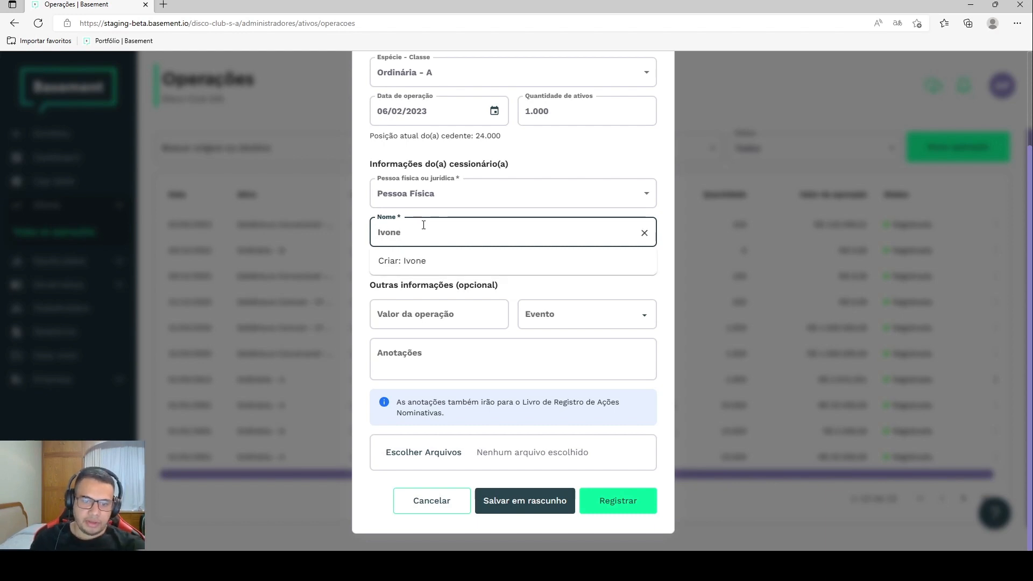
click(402, 262)
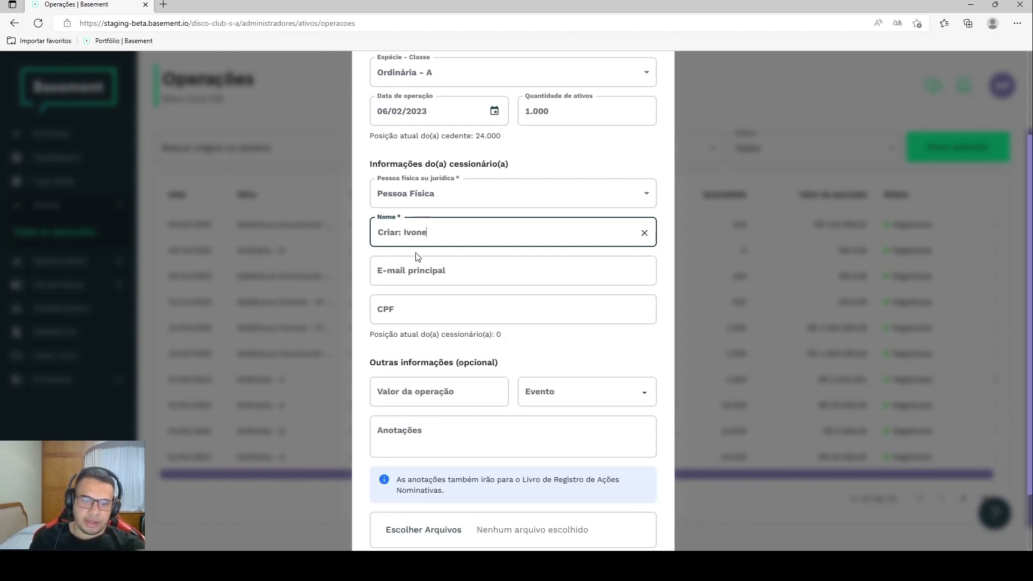
click(475, 274)
click(622, 304)
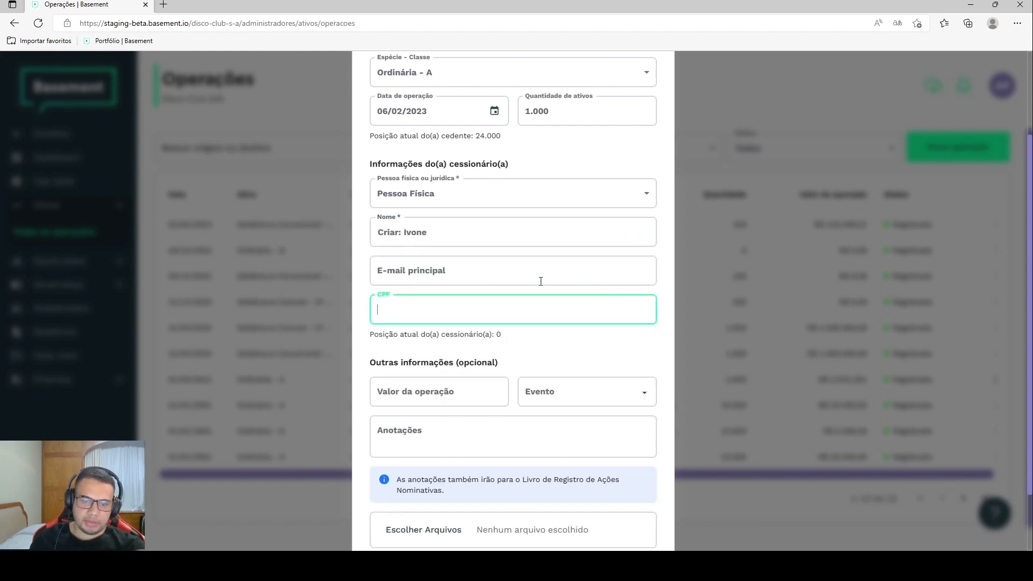
click(530, 272)
click(615, 339)
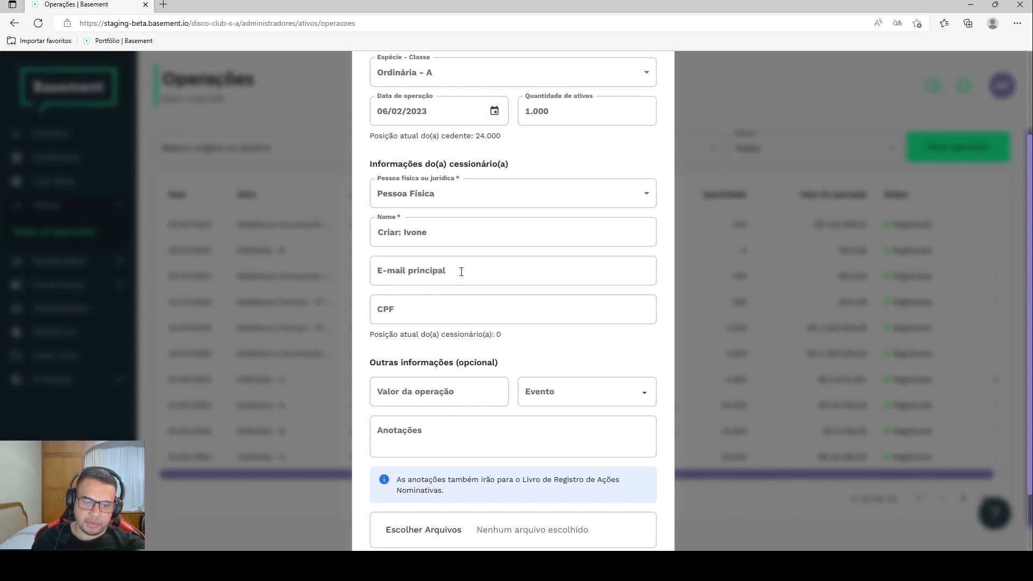
click(432, 268)
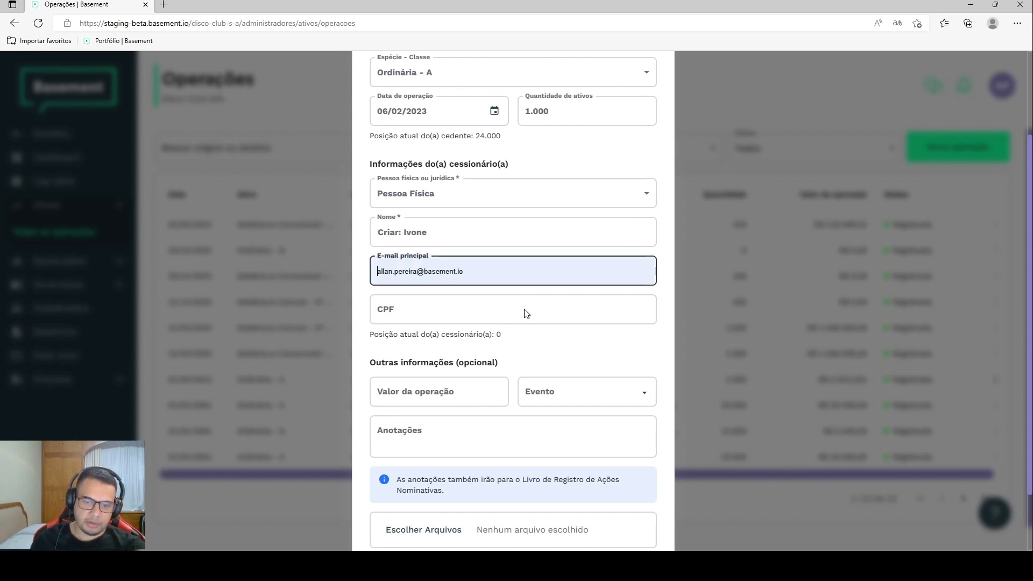
click(623, 302)
Switch the assignee to Pessoa Jurídica, choose to create "Empresa" as a new company, and check its Razão social and CNPJ fields
click(446, 195)
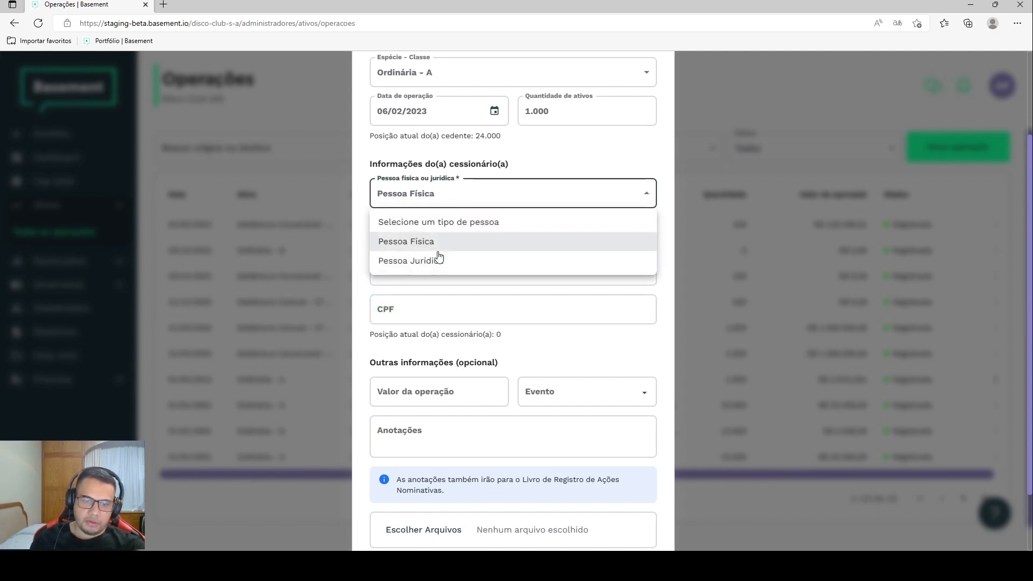
click(440, 261)
click(446, 227)
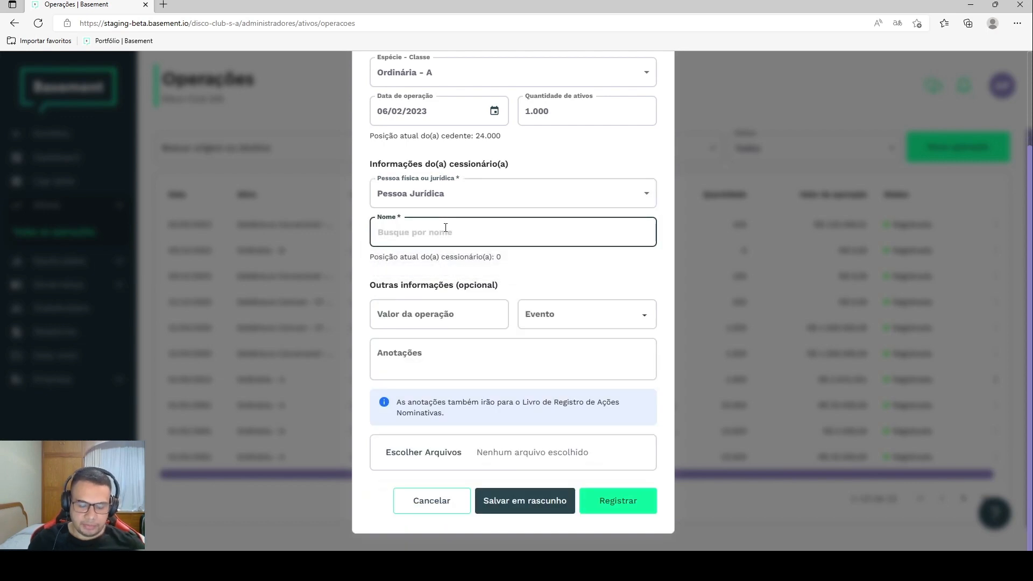
text(Empresa)
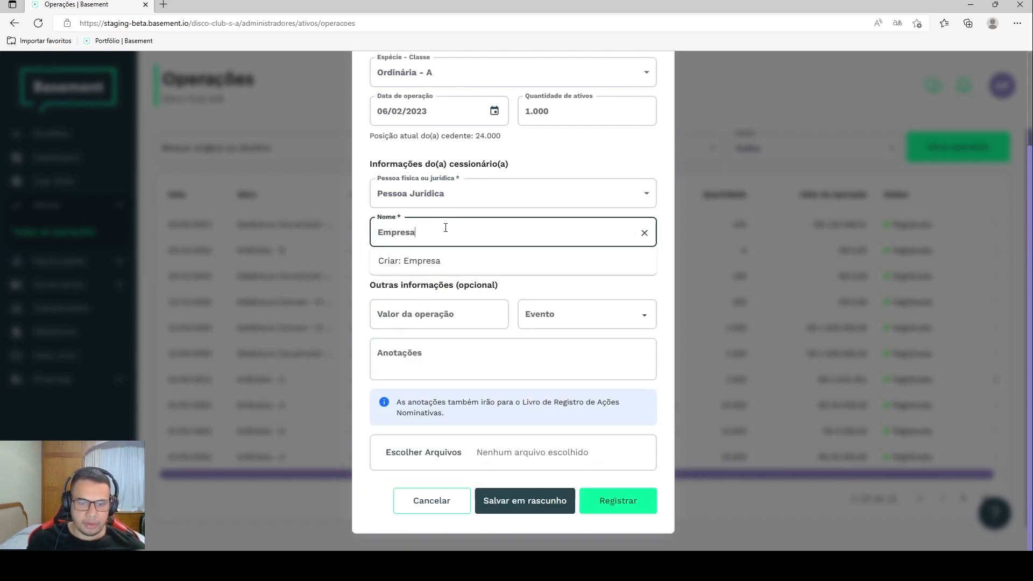
click(432, 261)
click(454, 264)
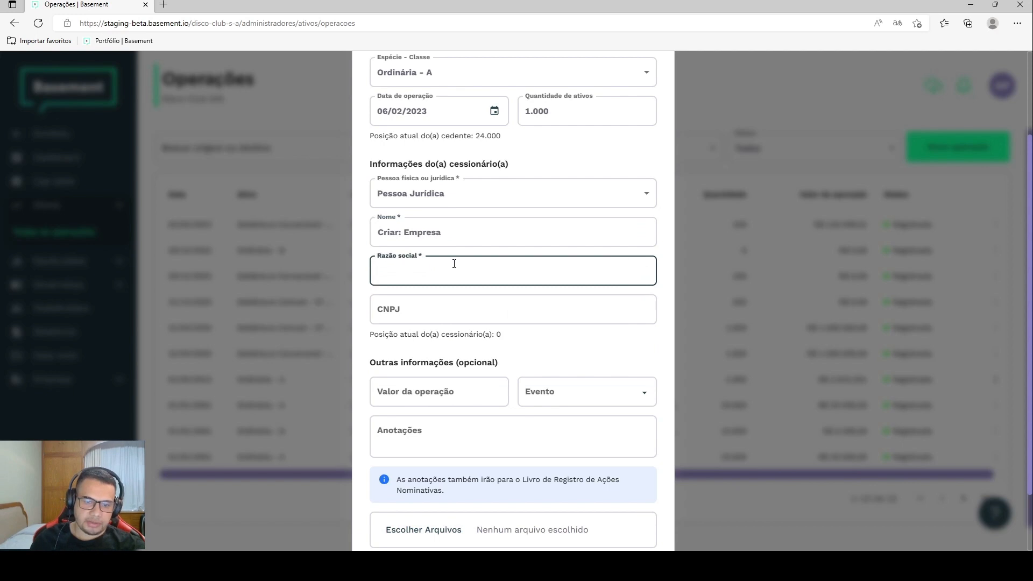
click(453, 306)
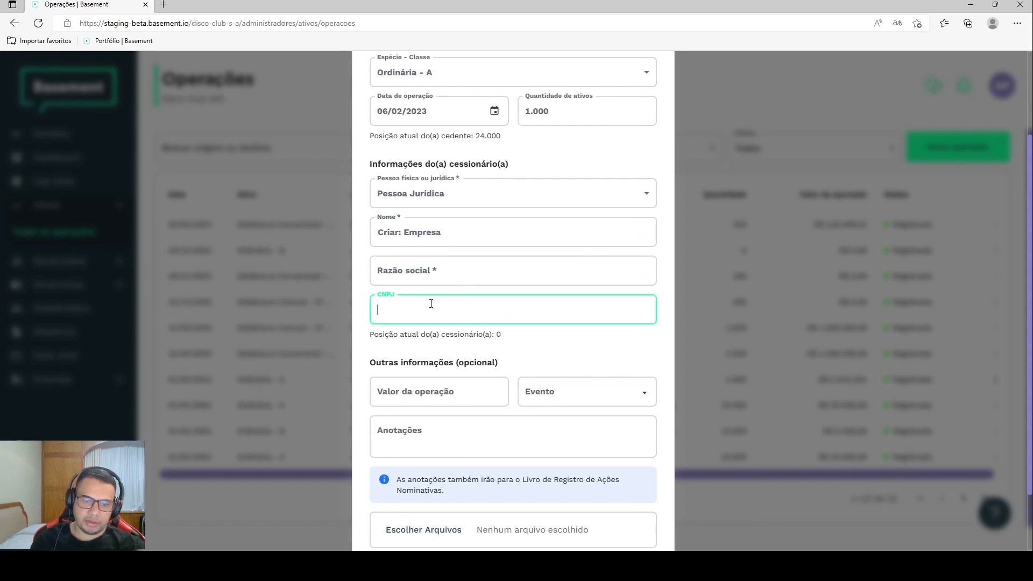
click(571, 353)
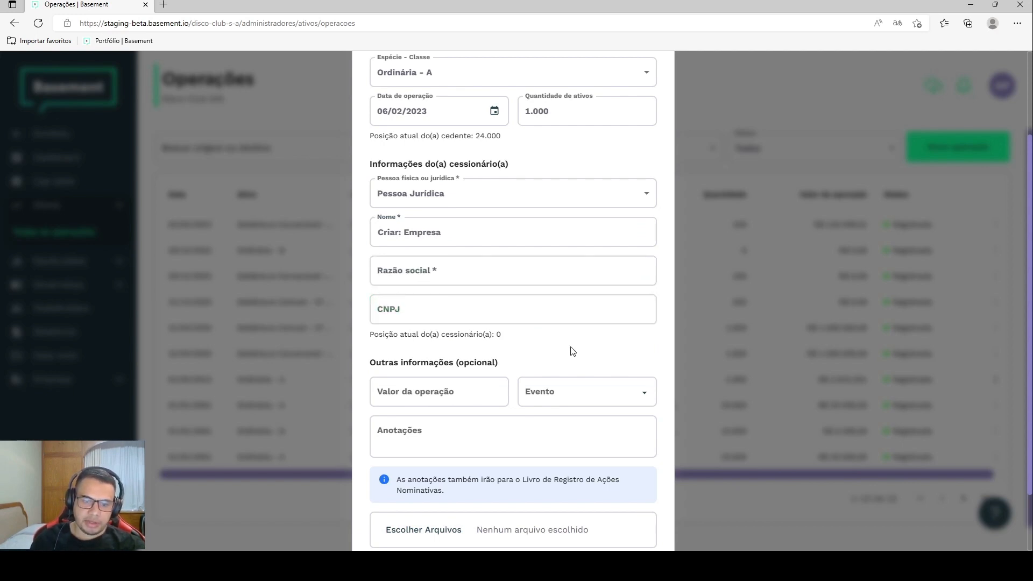
Set the assignee to Pessoa Física, search for and select the existing shareholder by name, and check that assignee's current position
click(446, 199)
click(438, 240)
click(436, 231)
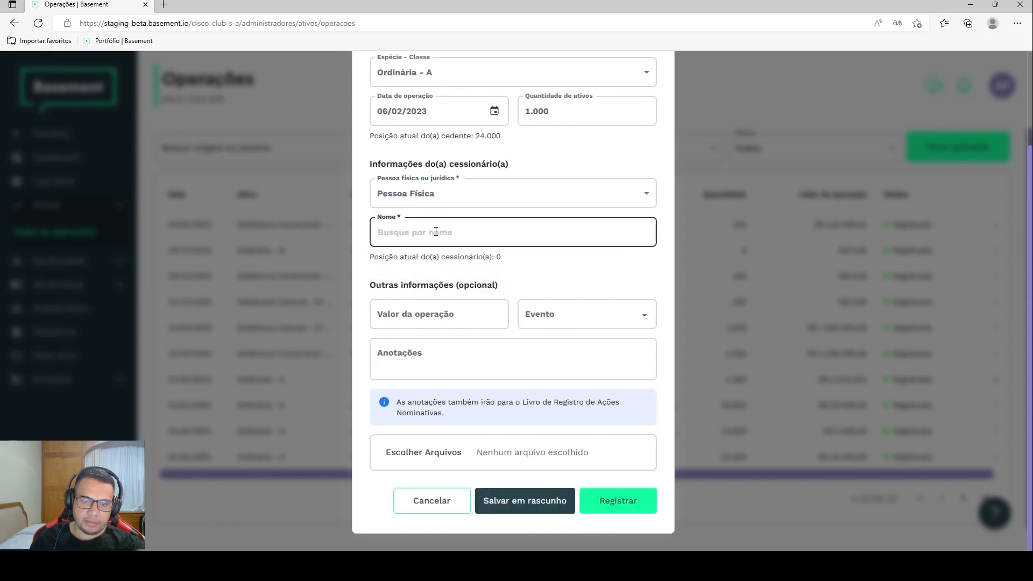
text(Yvon)
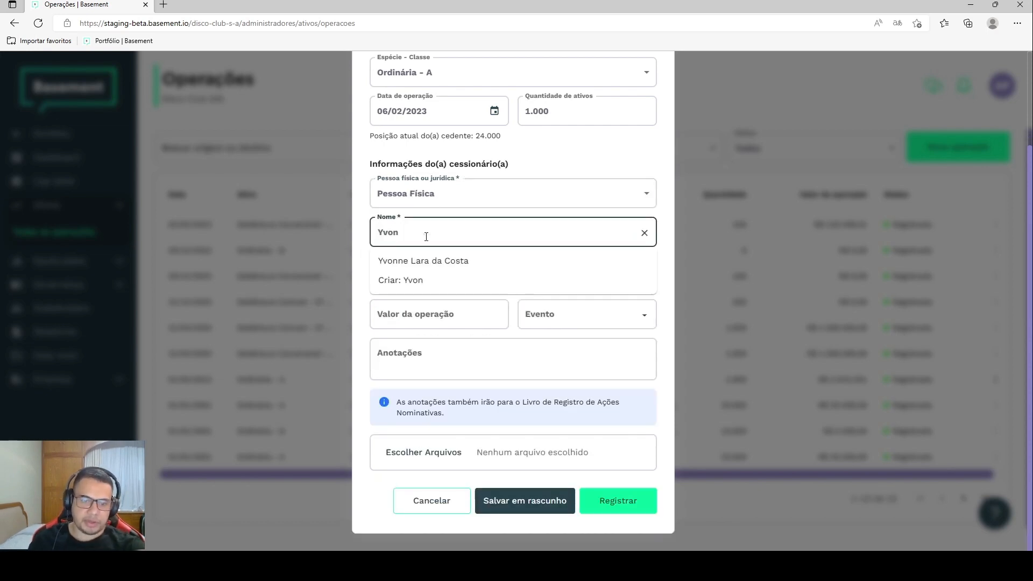
click(426, 262)
click(497, 274)
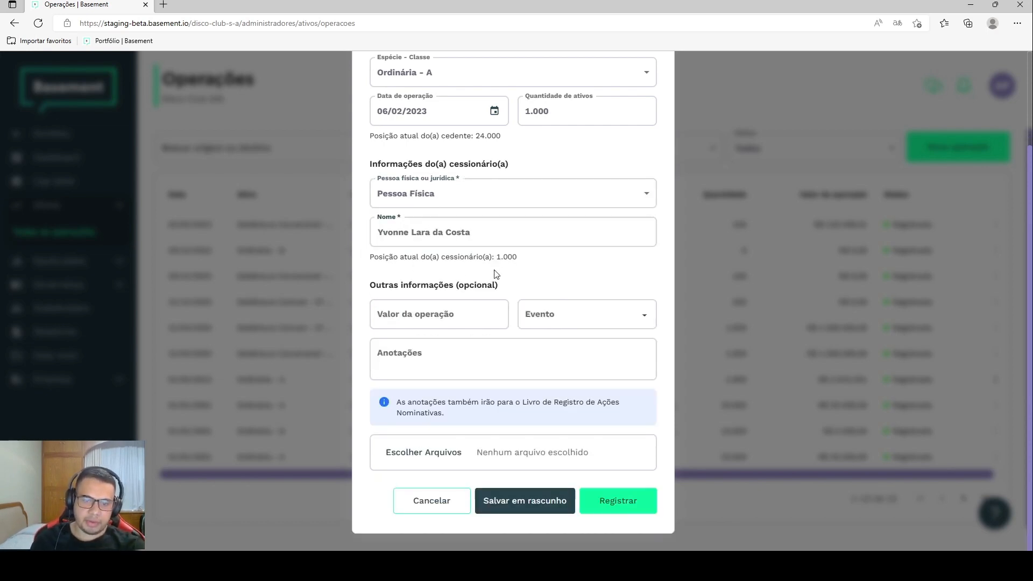
scroll(500, 277, up, 2)
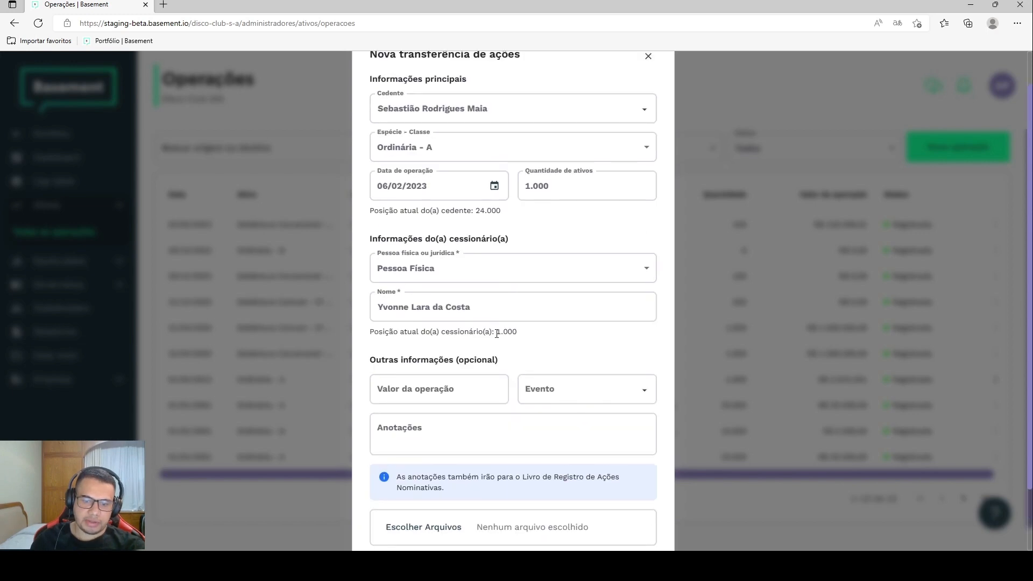
drag(497, 333, 528, 335)
click(531, 344)
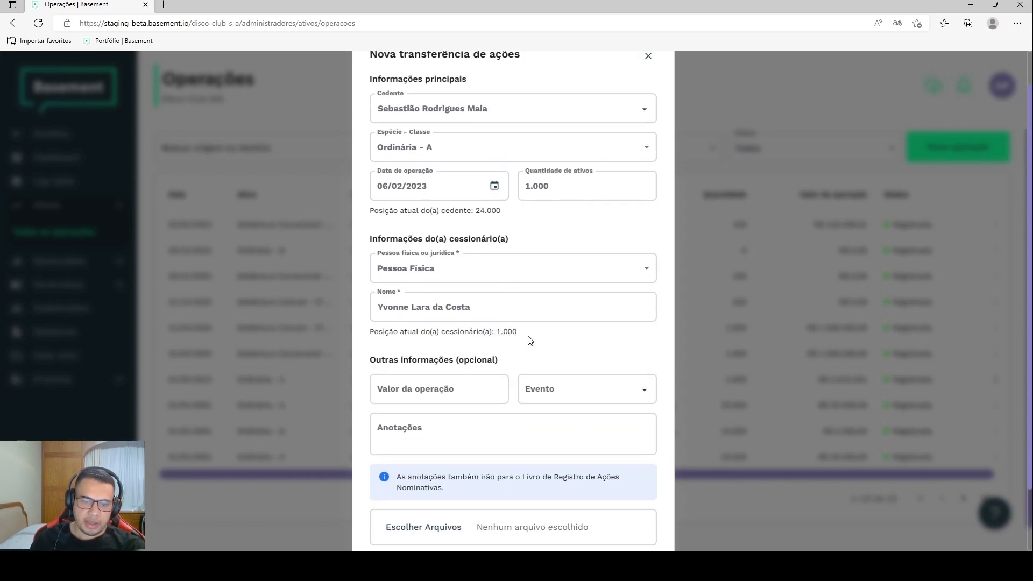
drag(498, 331, 544, 332)
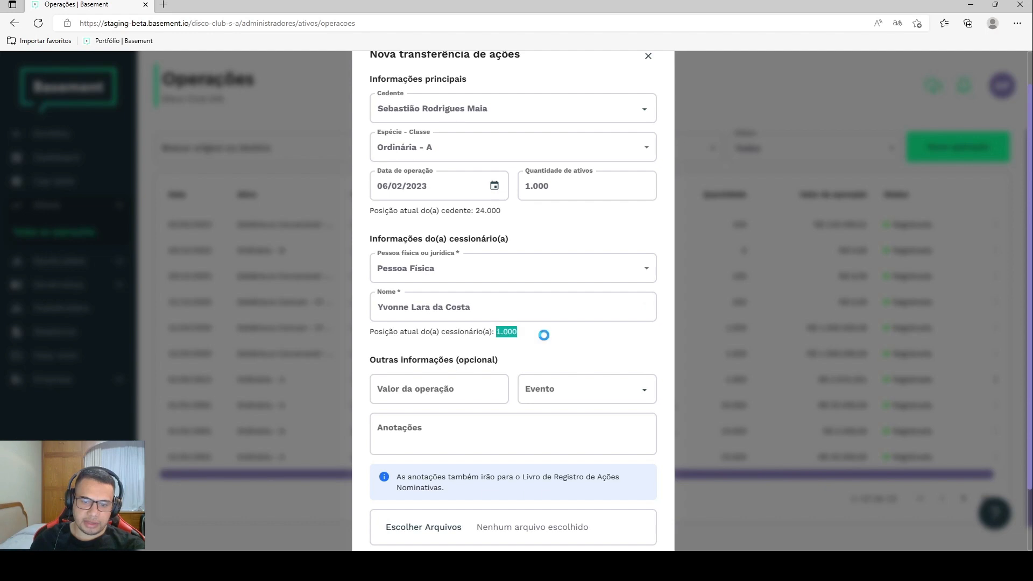
click(540, 340)
scroll(526, 300, down, 2)
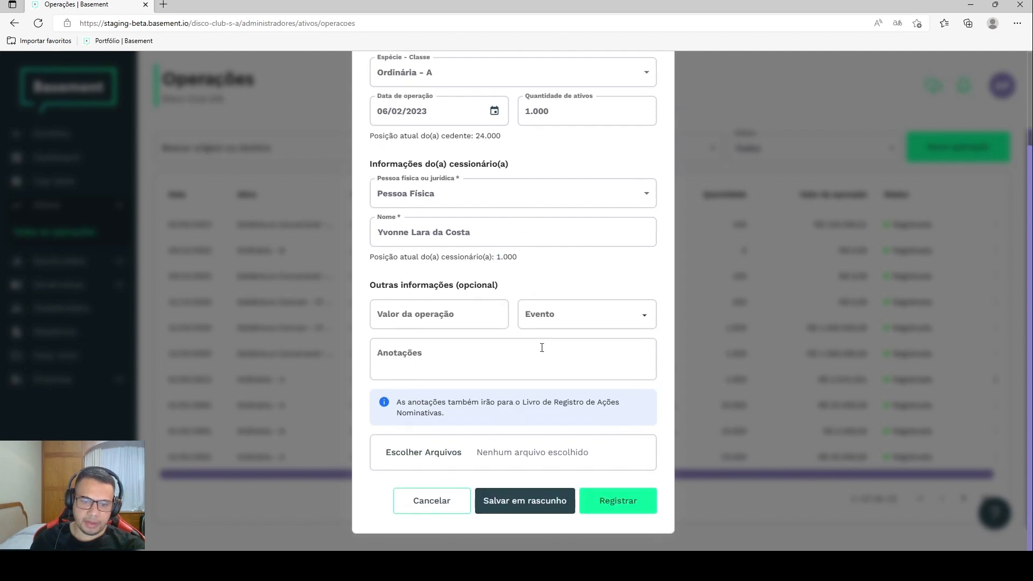
click(489, 354)
click(486, 318)
click(580, 273)
click(466, 309)
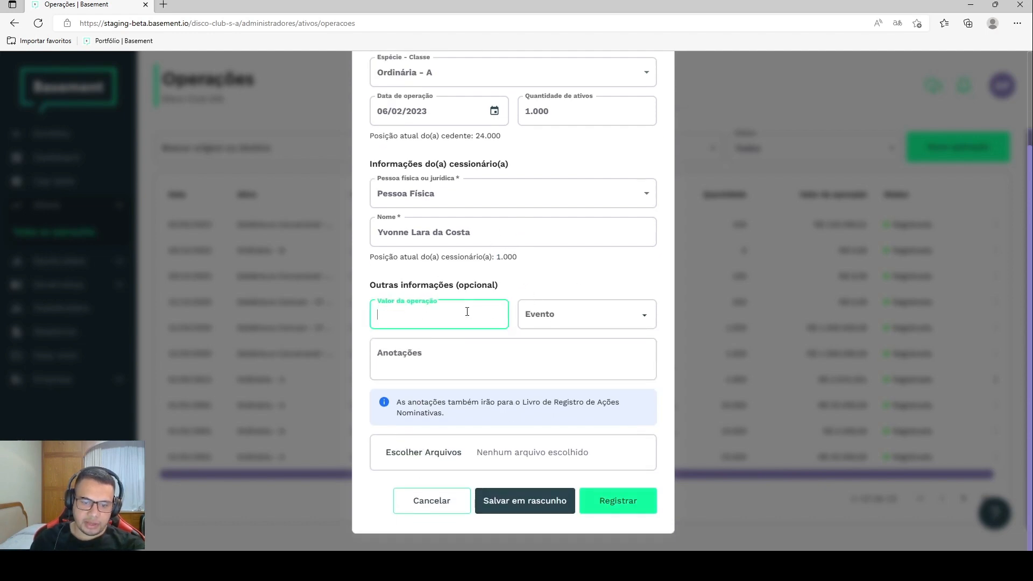
text(10)
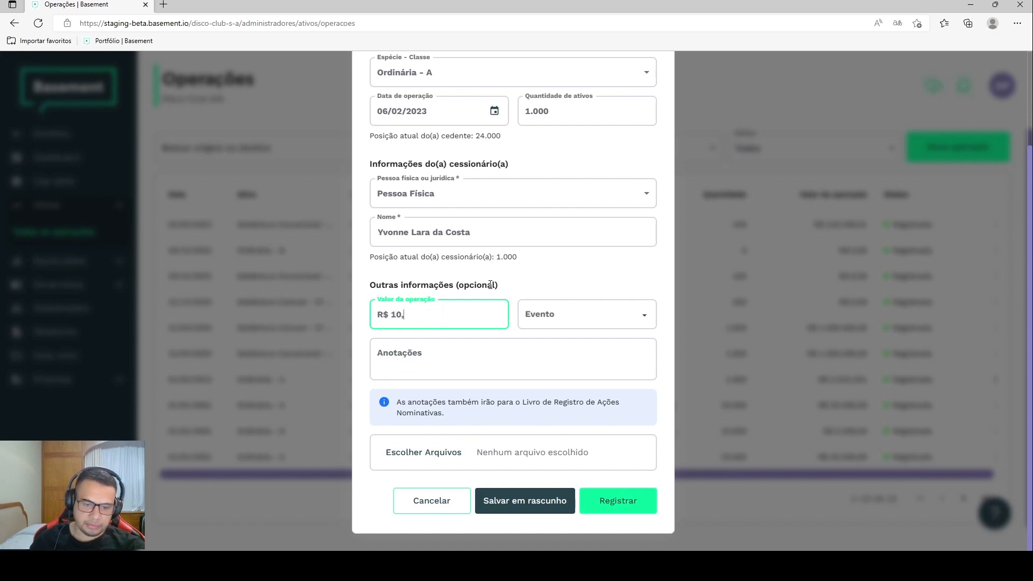
text(,0123456)
text(789)
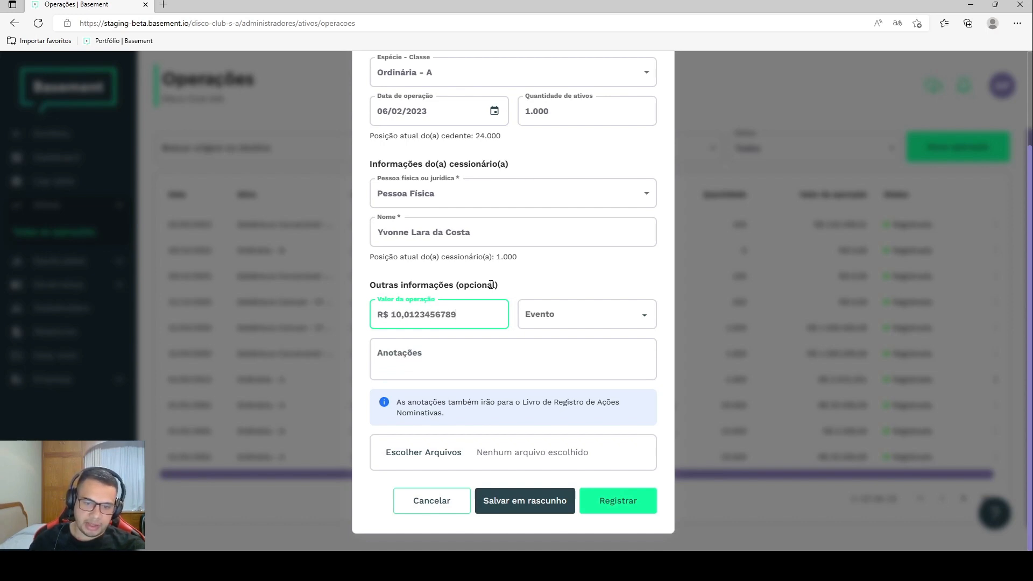
Search the events for "RCA", choose RCA - 31/01/2023 as Evento, and check the notice about the Anotações field
click(572, 313)
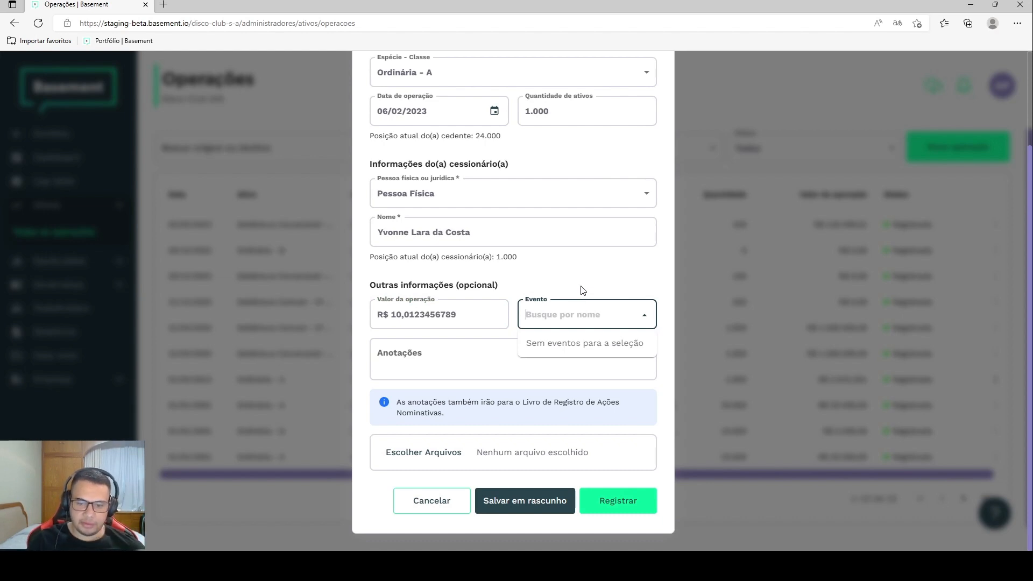
text(RCA)
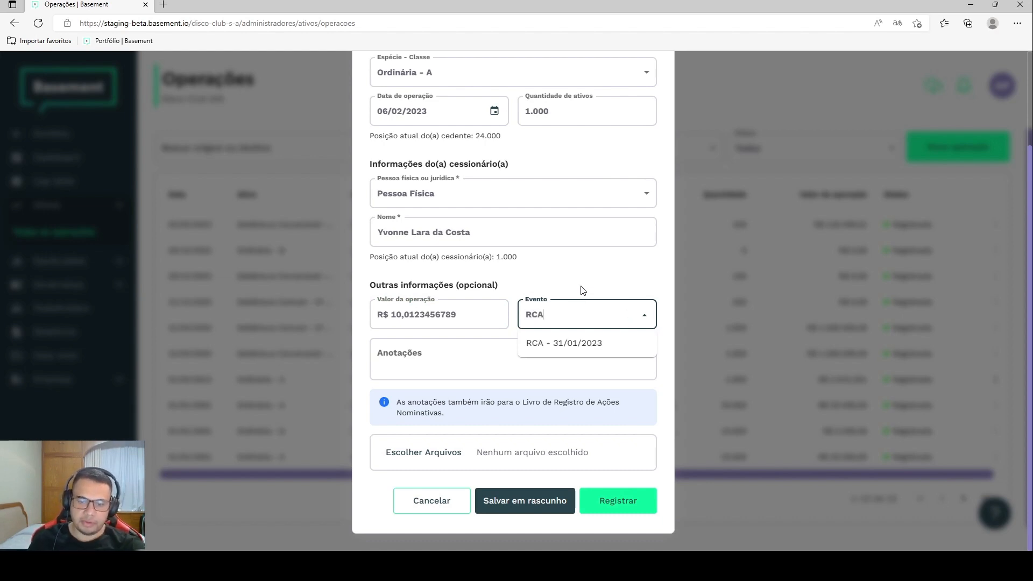
click(565, 345)
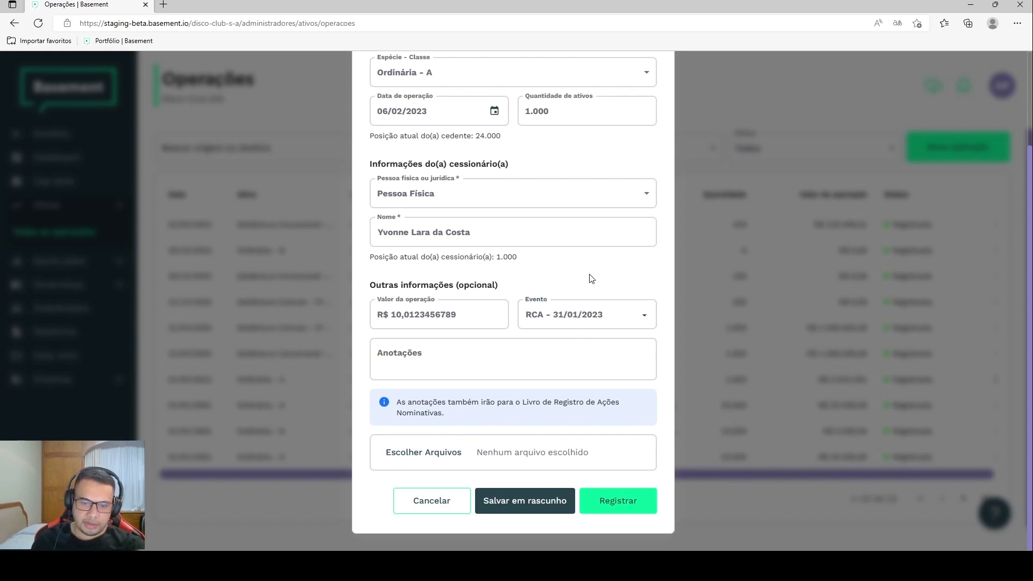
click(471, 346)
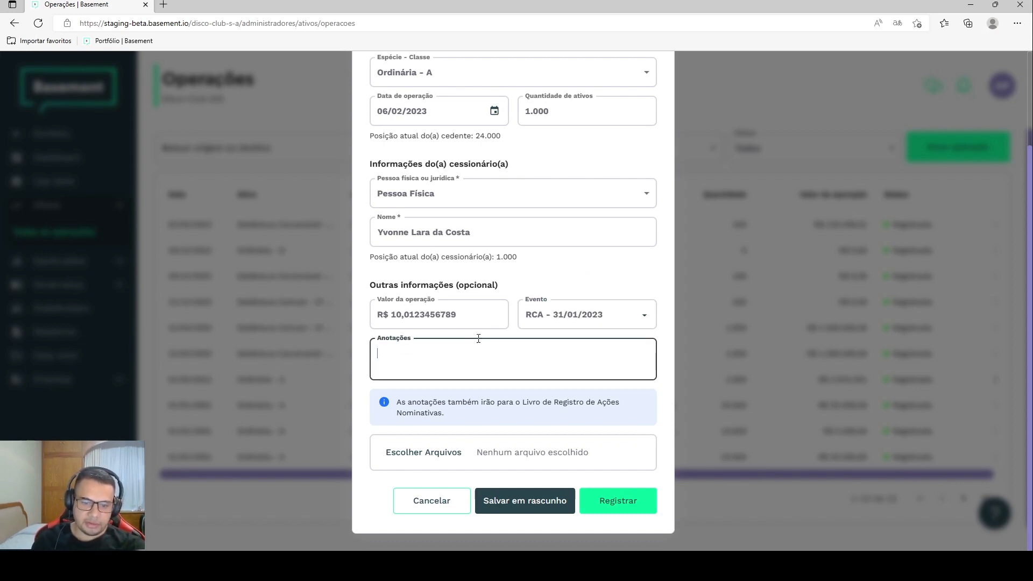
drag(482, 403, 554, 402)
click(584, 401)
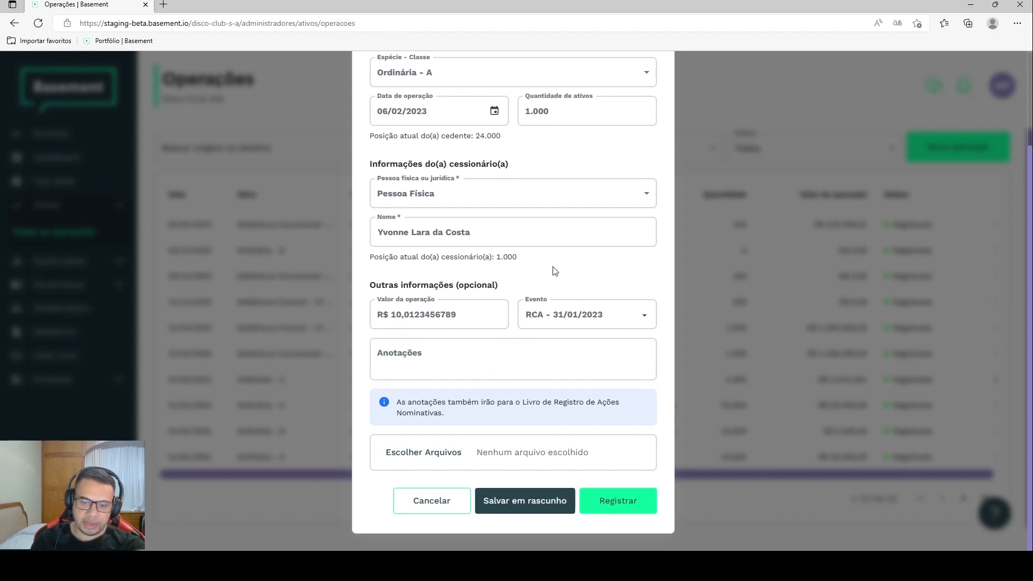
Attach the file 2.pdf to the share transfer
click(461, 452)
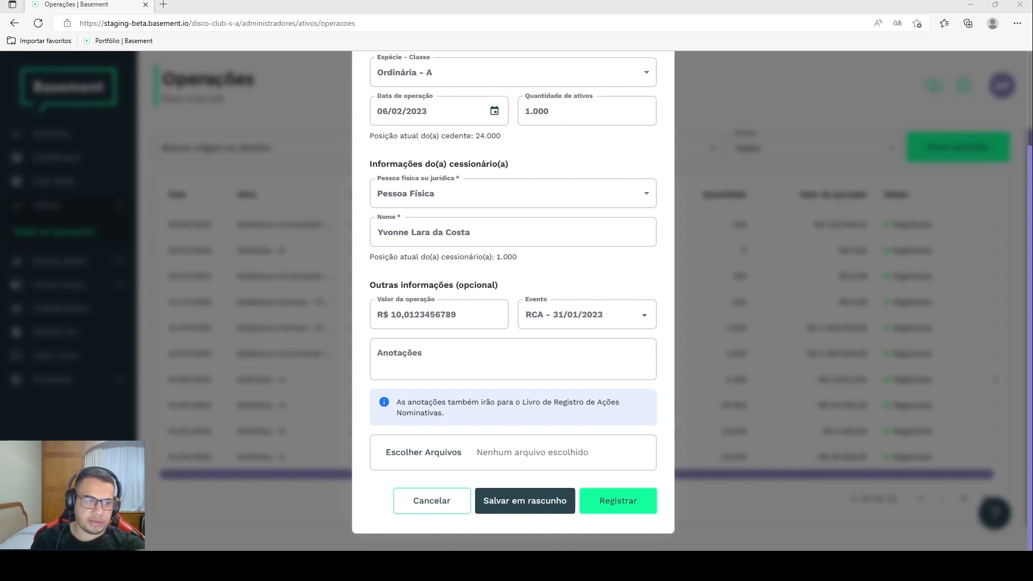
click(467, 298)
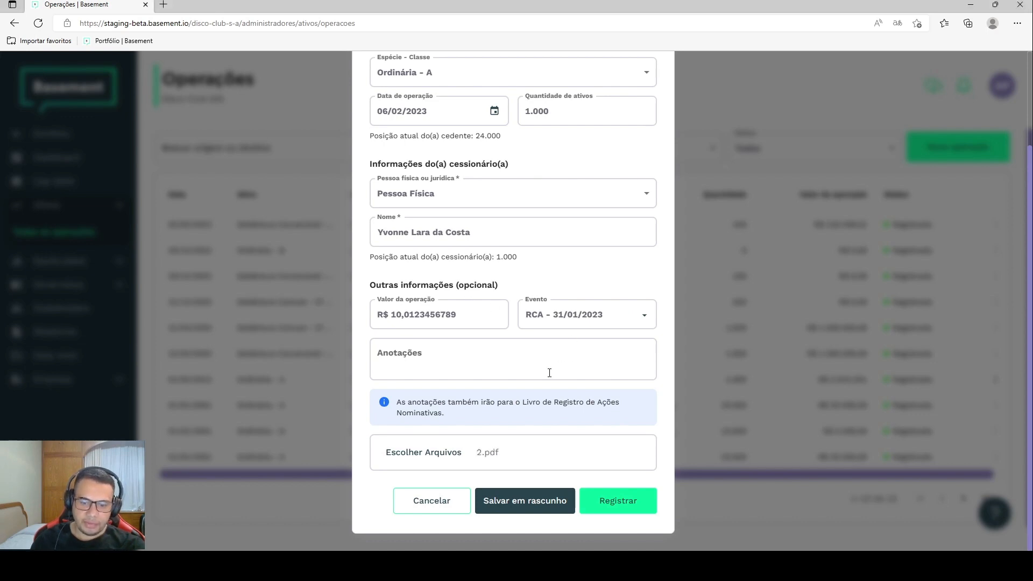
click(450, 462)
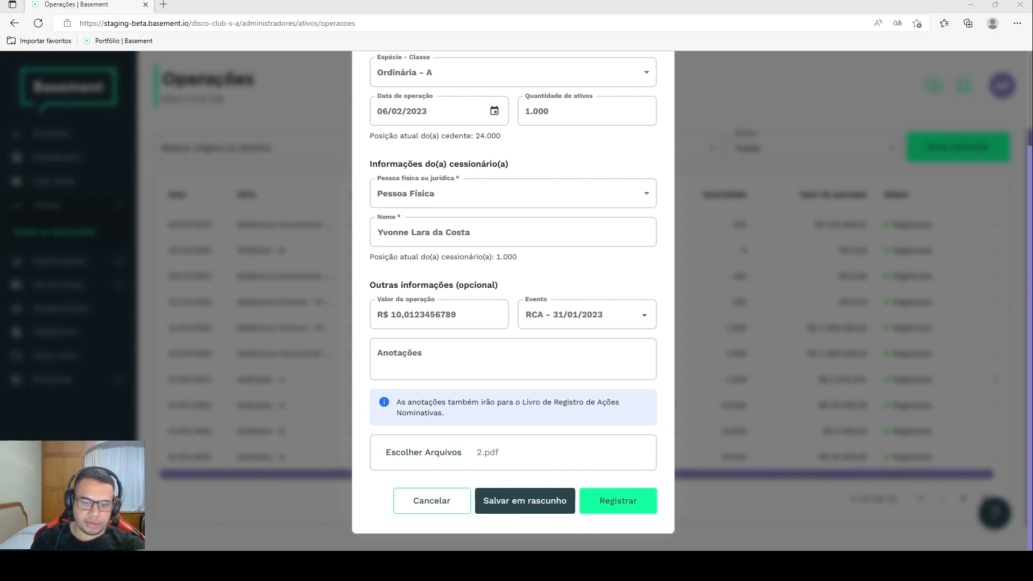
click(467, 299)
click(466, 452)
double_click(161, 87)
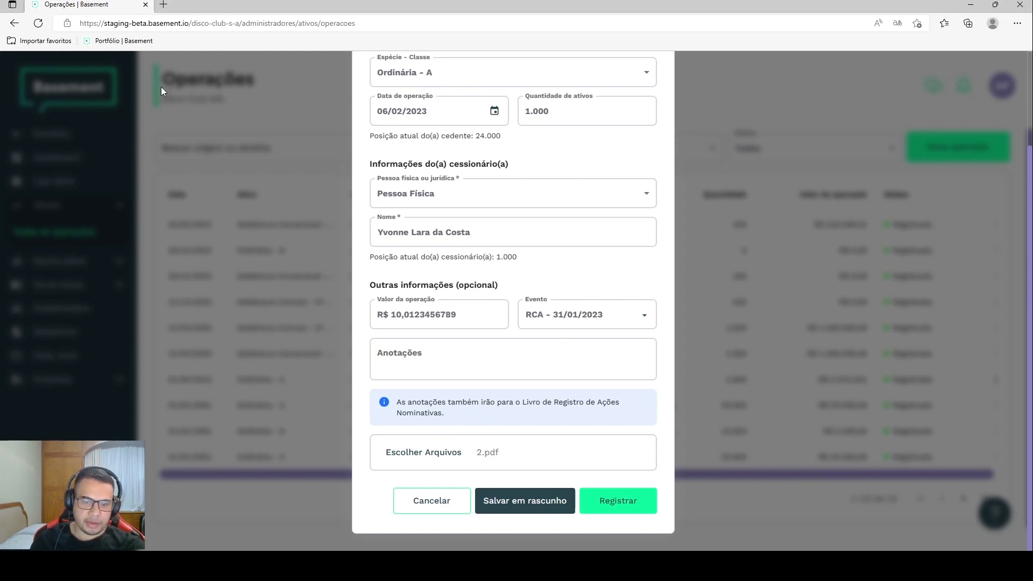
Review the completed share transfer form from the main information through the attached file
scroll(516, 374, up, 2)
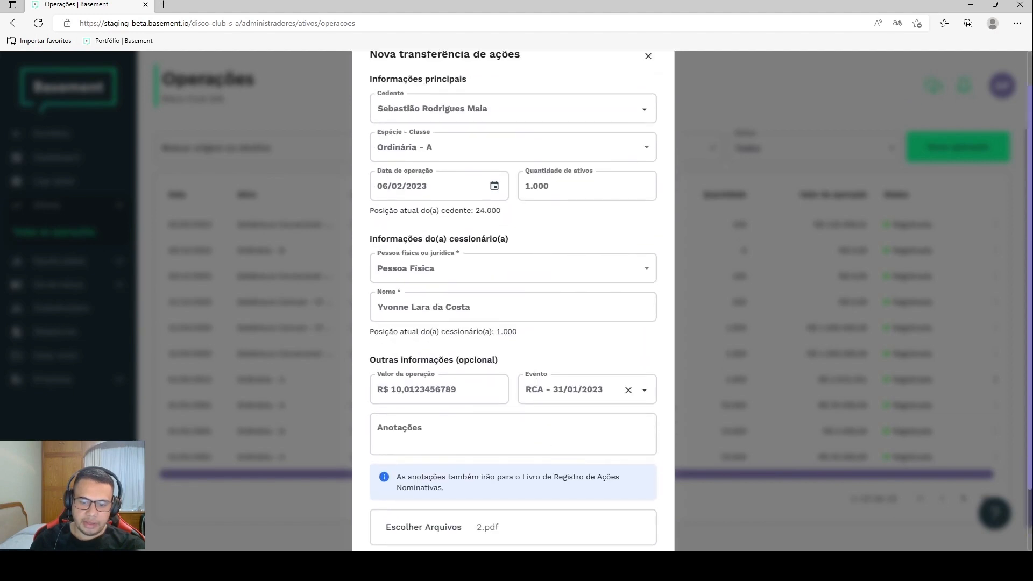
scroll(536, 385, down, 2)
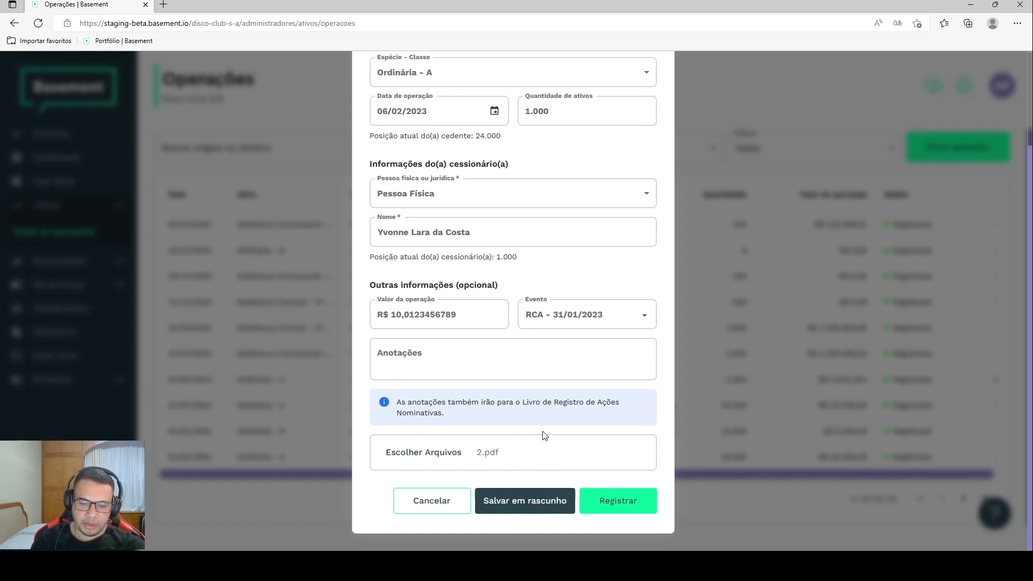
scroll(545, 435, up, 2)
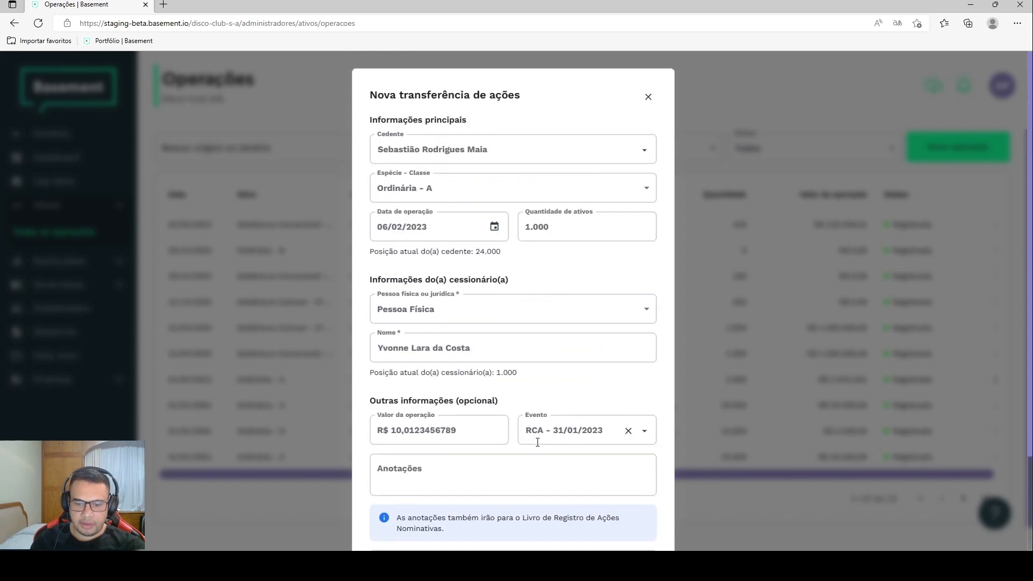
Check the completed transfer form down to the attached file and register the share transfer
scroll(538, 438, down, 2)
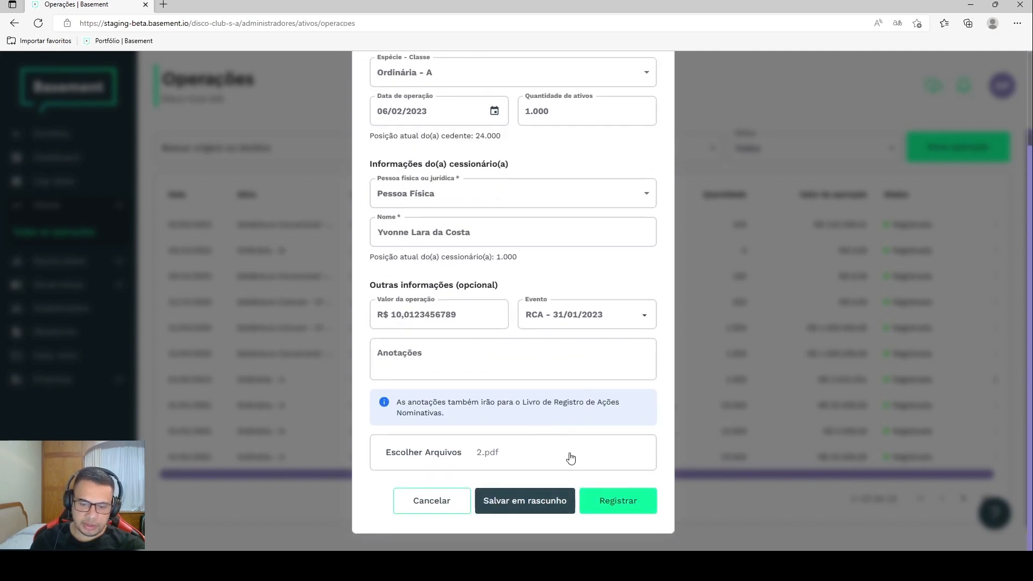
scroll(564, 419, up, 1)
scroll(564, 419, down, 1)
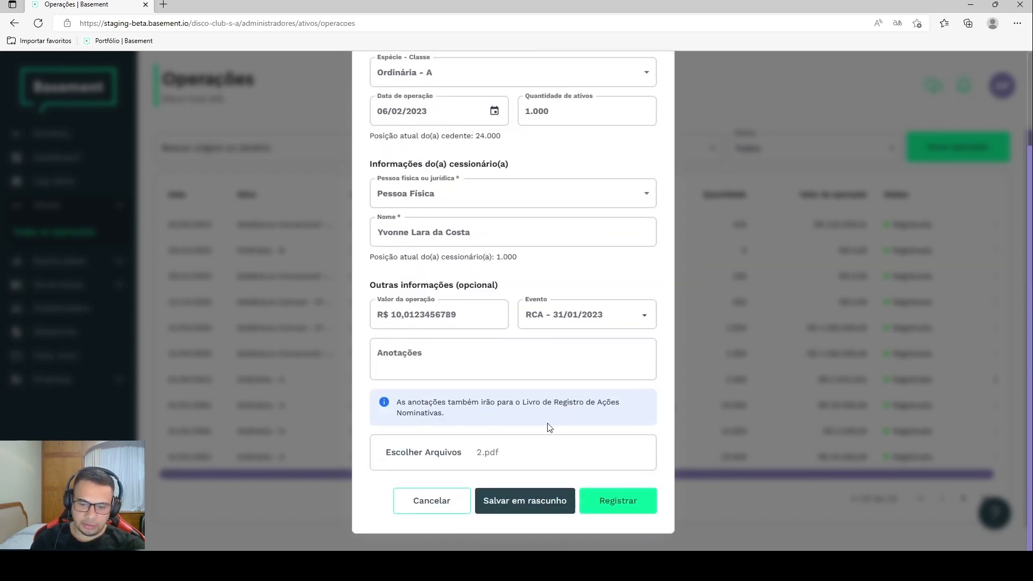
click(606, 502)
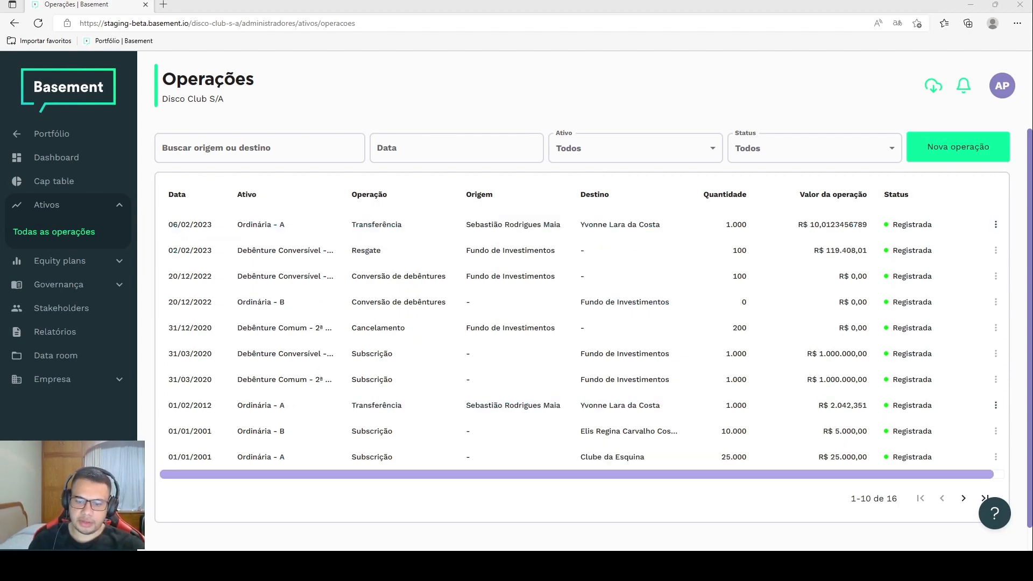
Open the details of the 06/02/2023 Ordinária - A transfer, review the operation information and documents, and close them
drag(572, 474, 593, 477)
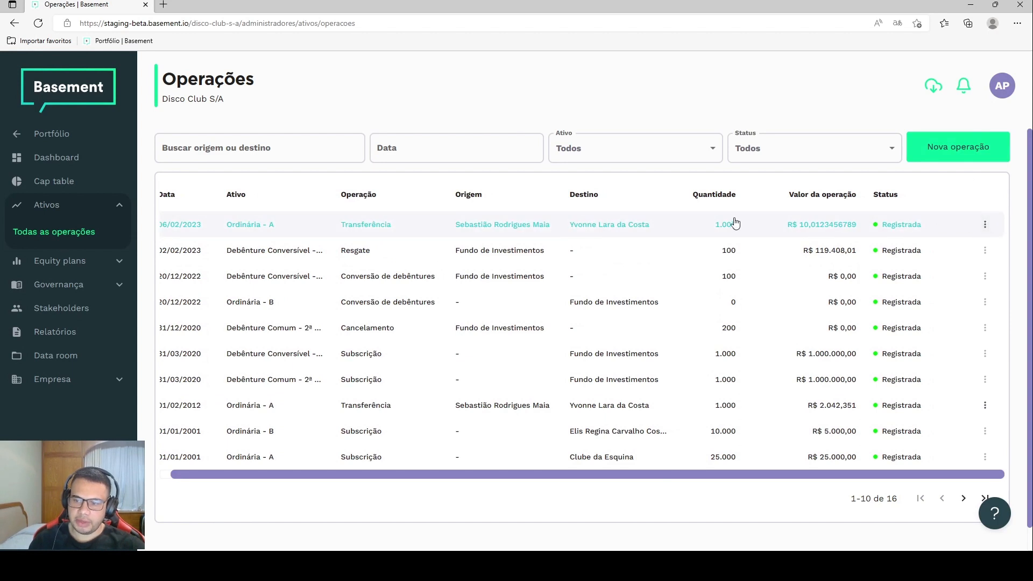
click(985, 225)
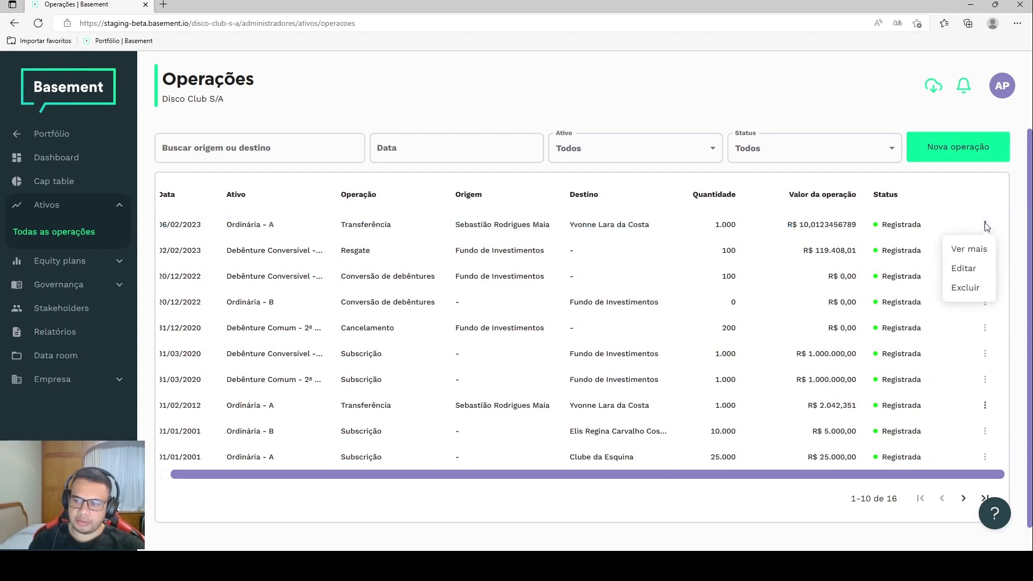
click(969, 250)
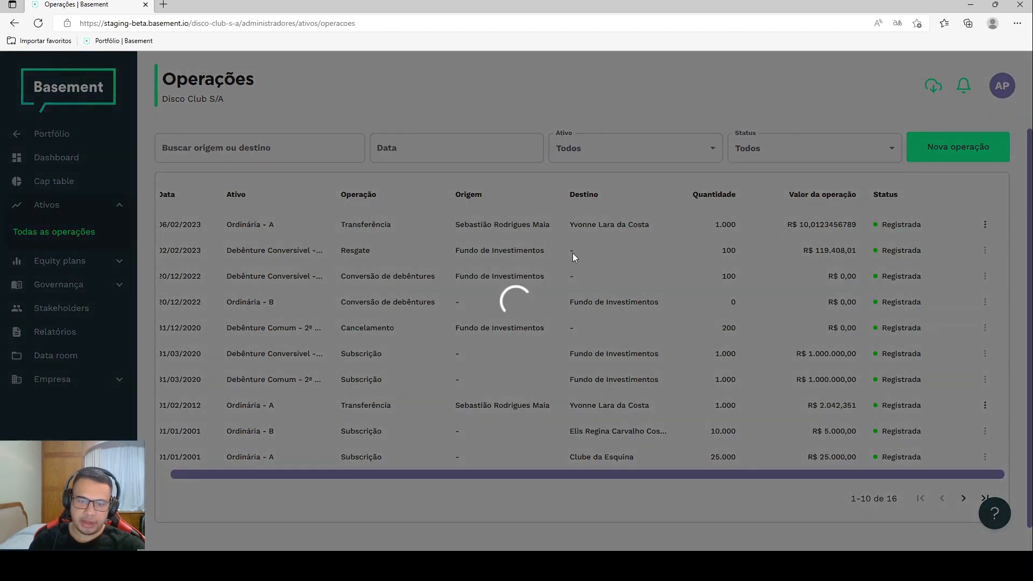
scroll(520, 212, down, 1)
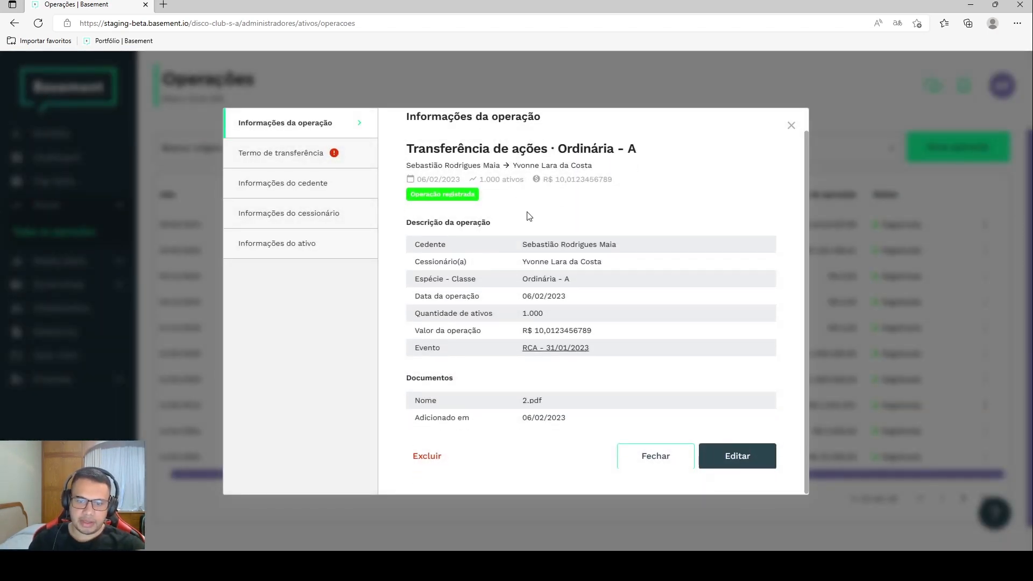
scroll(540, 227, up, 1)
scroll(494, 253, down, 1)
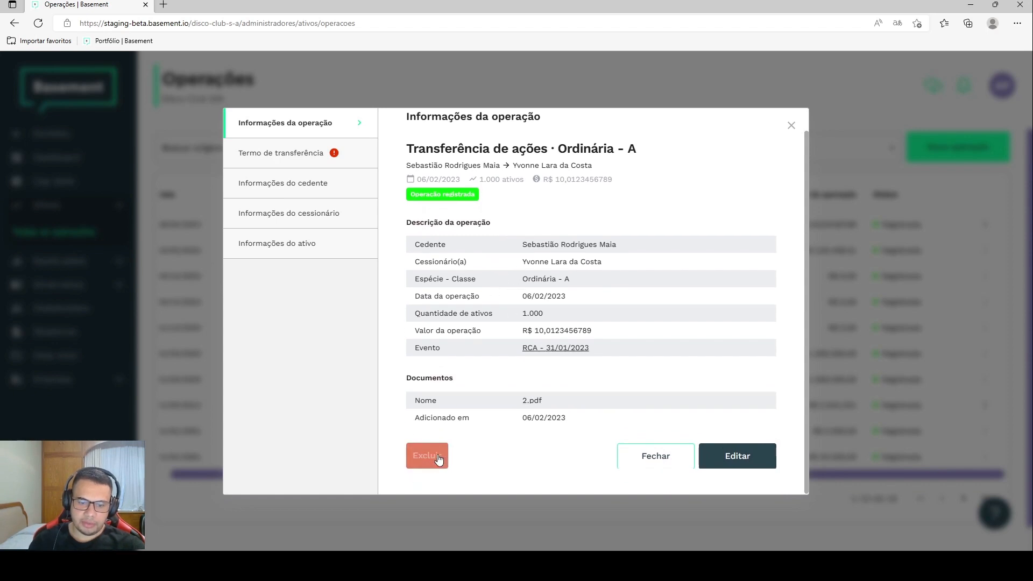
click(629, 459)
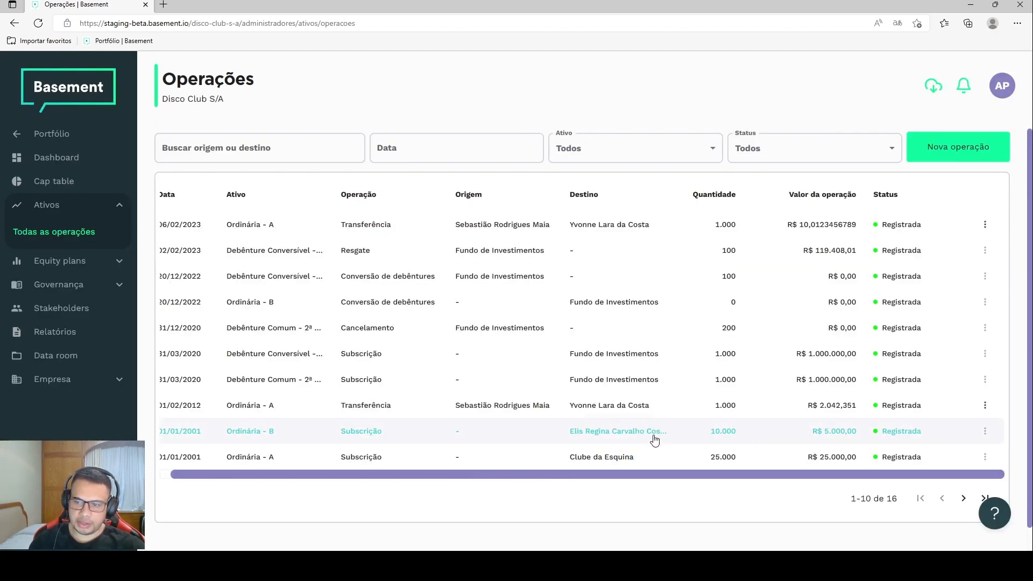
Reopen the 06/02/2023 transfer's details, check the Termo de transferência alert, and review the cedente and cessionário information
click(684, 226)
scroll(689, 384, down, 1)
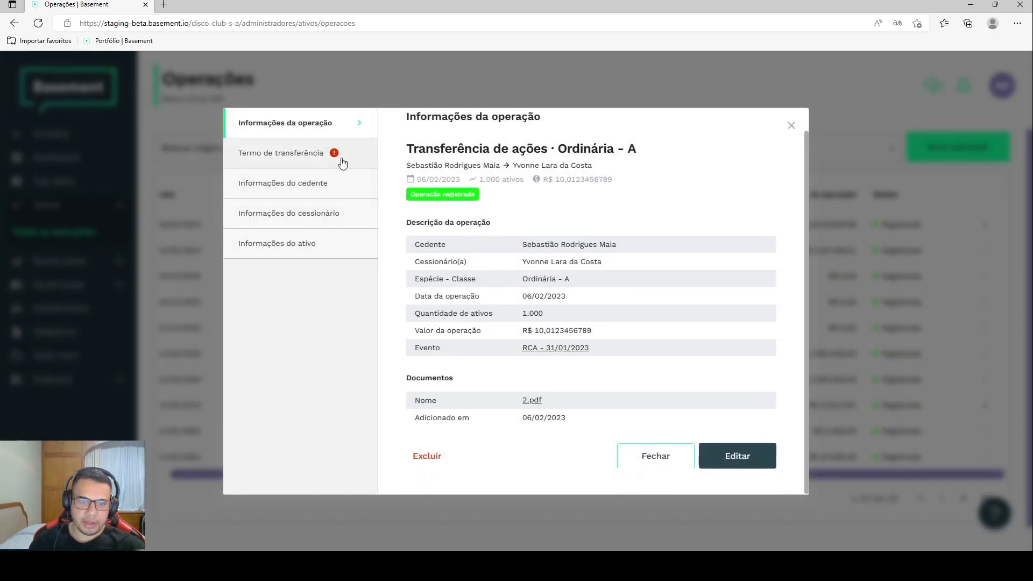
mouse_move(335, 155)
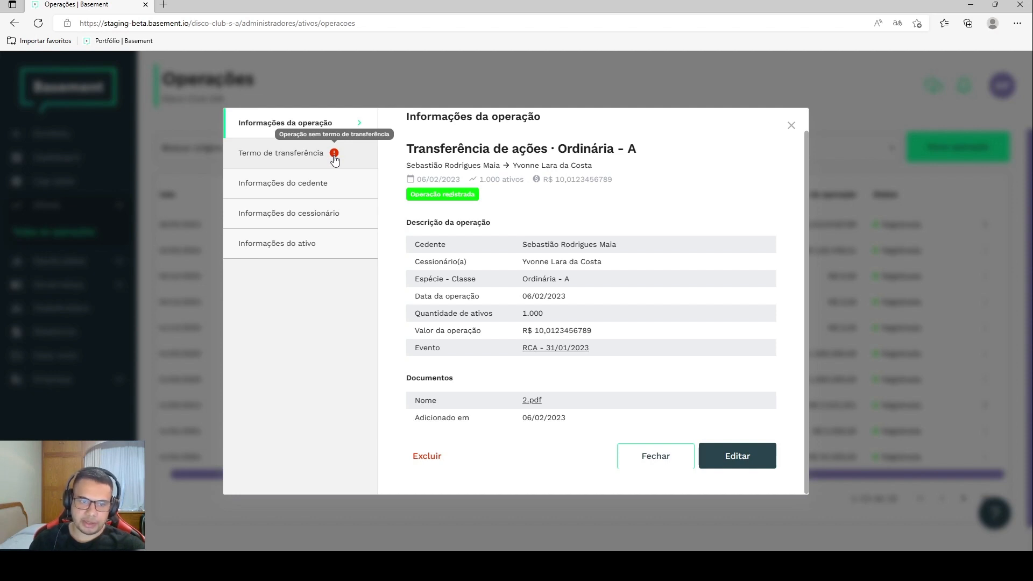
click(342, 188)
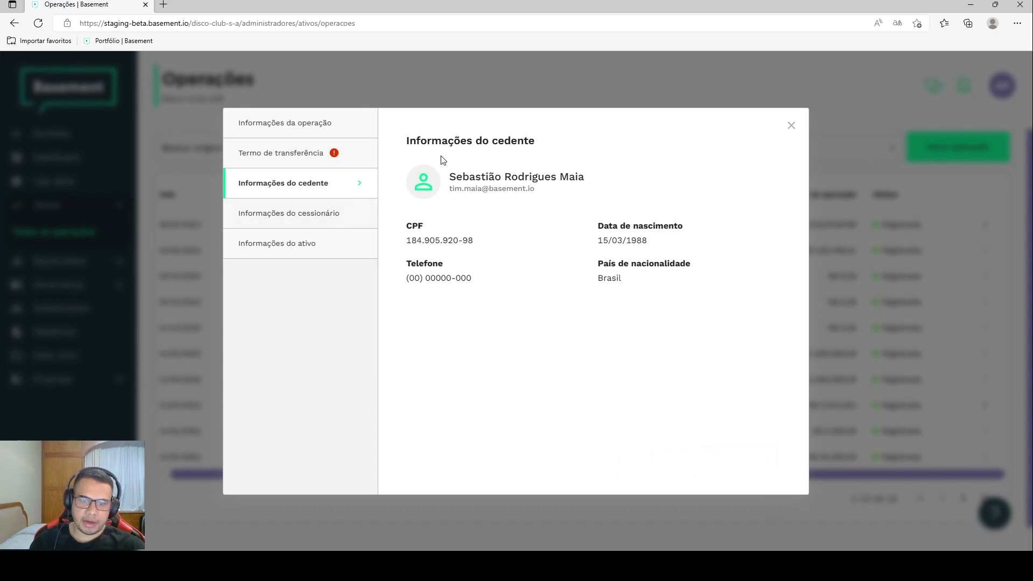
click(309, 218)
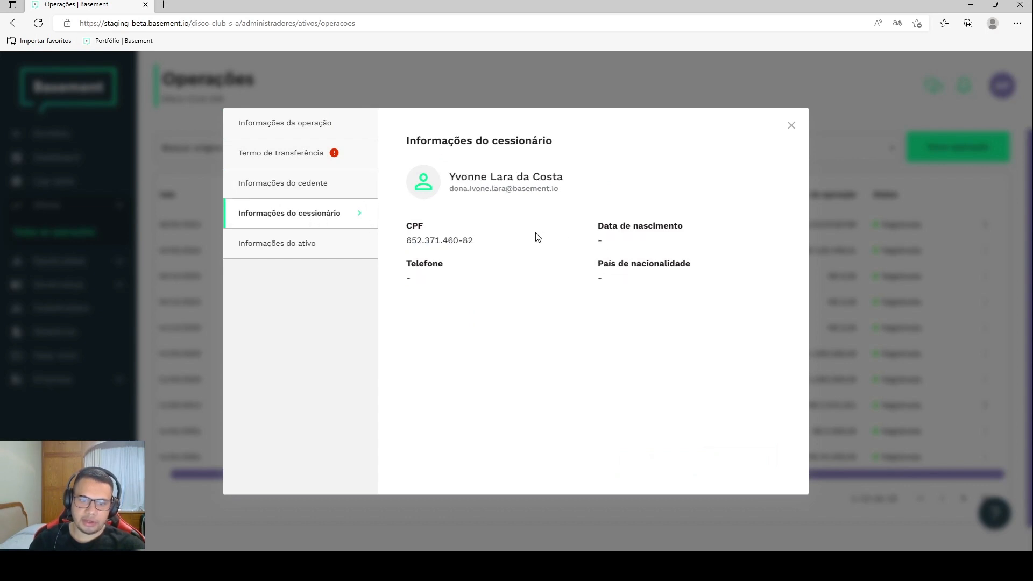
Examine the asset information of the transferred shares, from class and abbreviation through liquidation and dividend preferences to voting weight
click(313, 249)
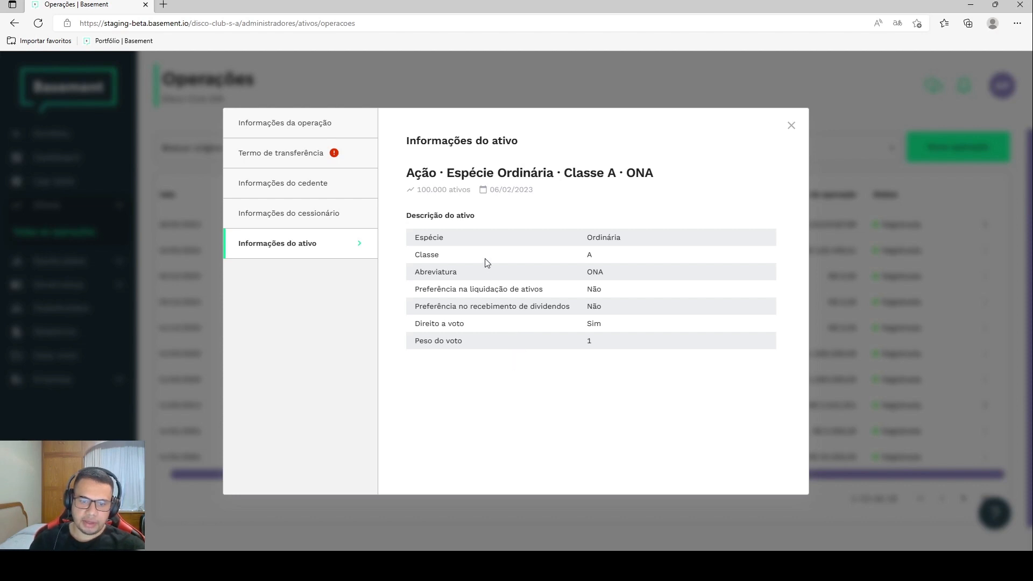
drag(413, 255, 572, 251)
drag(415, 272, 538, 279)
drag(586, 276, 633, 277)
click(630, 297)
drag(424, 287, 572, 293)
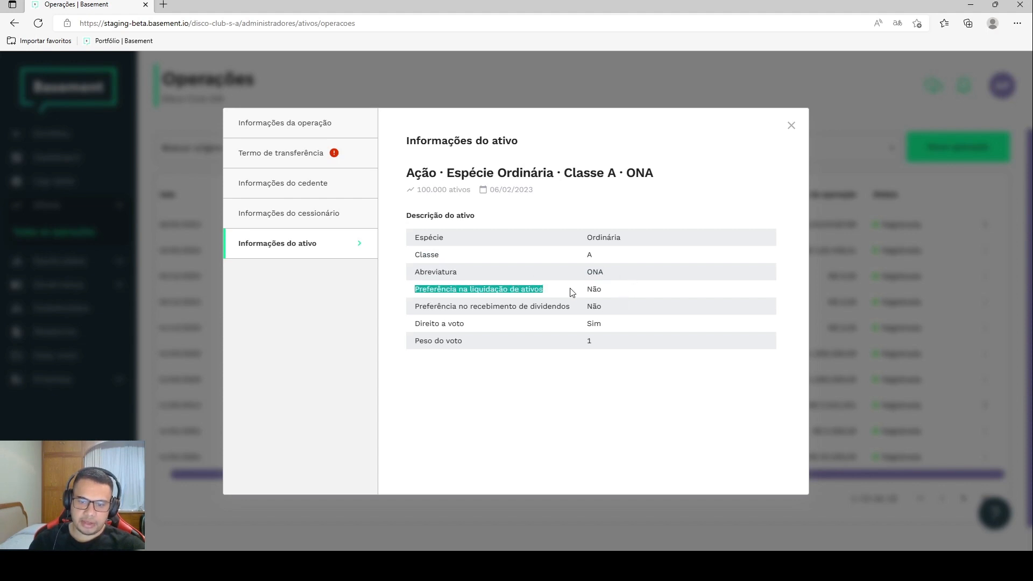
drag(428, 306, 641, 313)
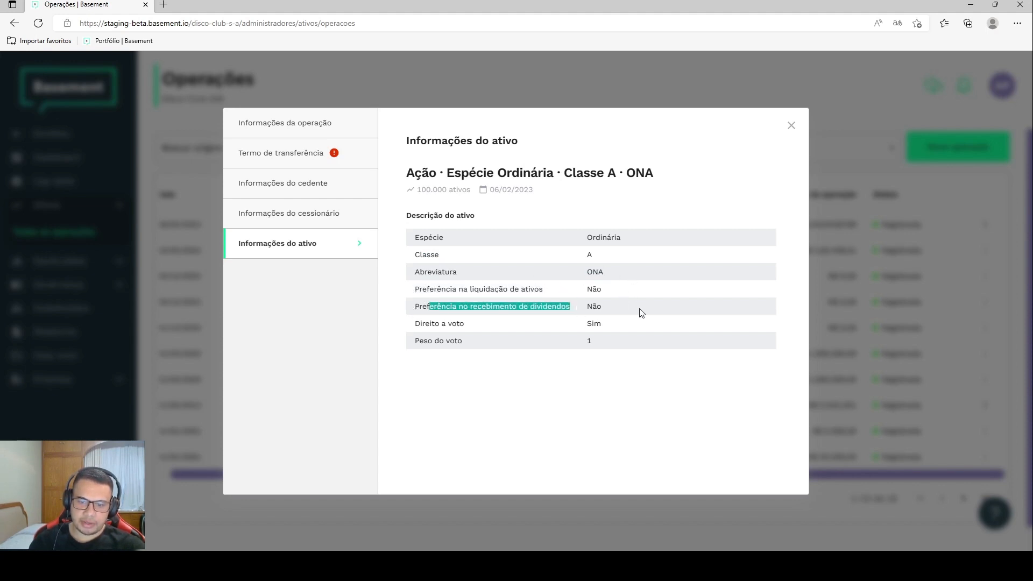
click(640, 314)
double_click(595, 305)
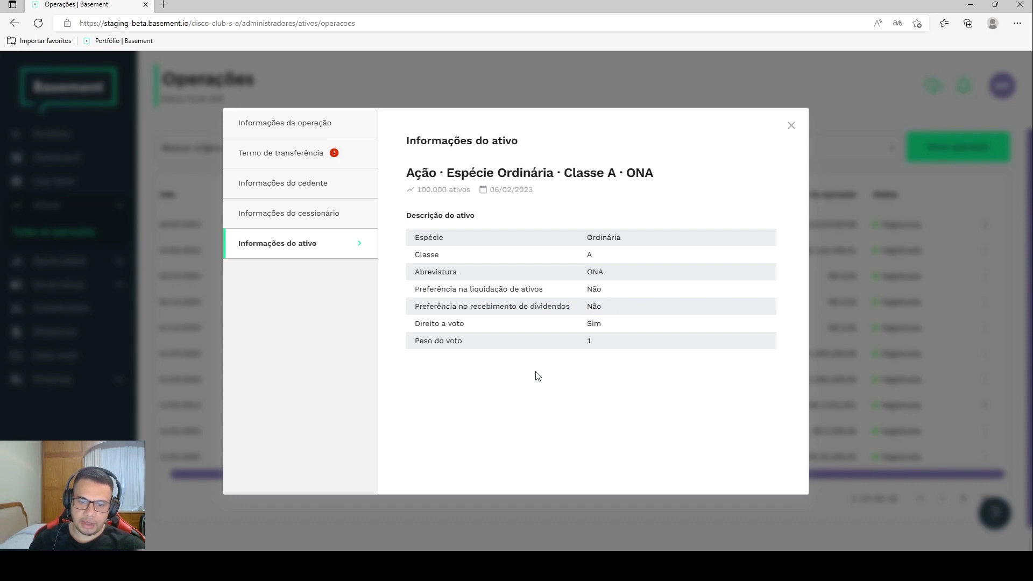
triple_click(530, 344)
click(588, 343)
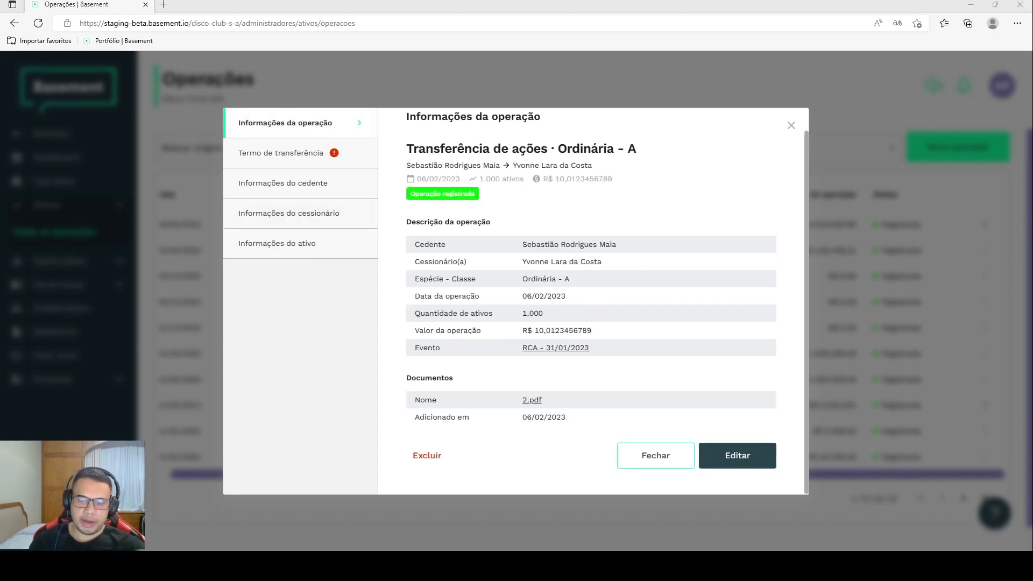
Look over the transfer's operation information and documents again and close the details
scroll(592, 302, up, 1)
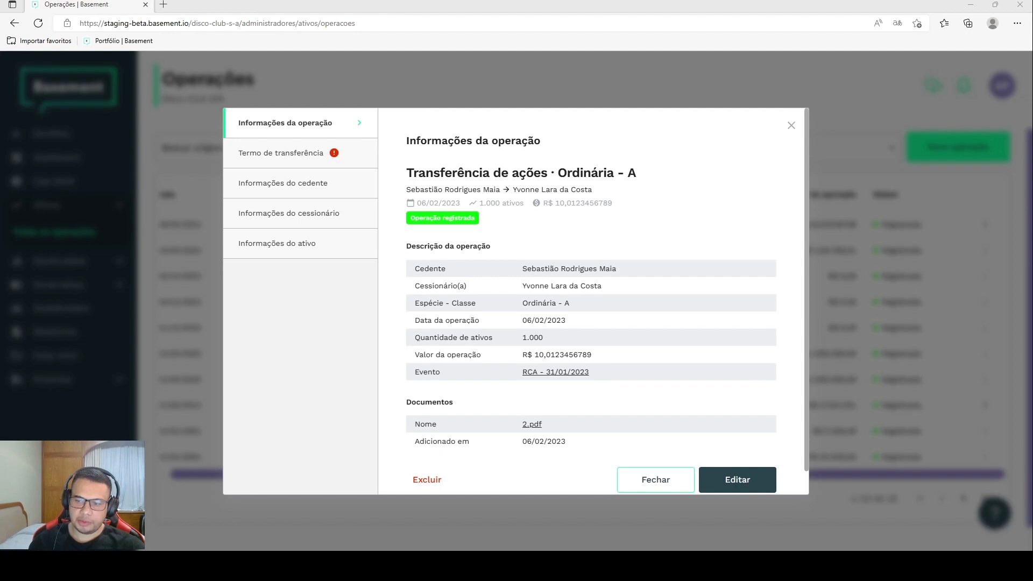
scroll(592, 301, down, 1)
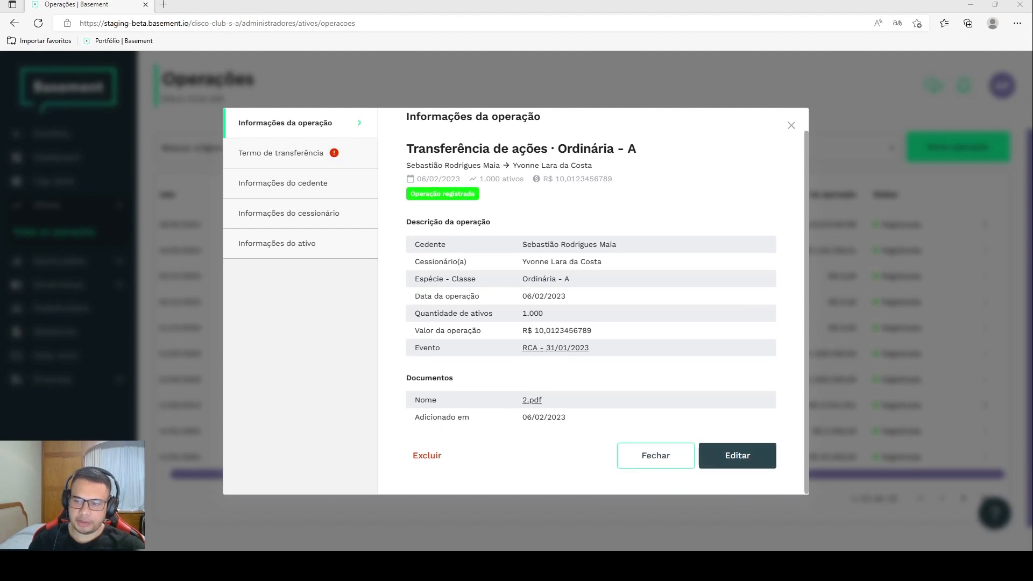
click(941, 225)
Open the 06/02/2023 share transfer for editing and review its form down to the Documentos section
click(986, 225)
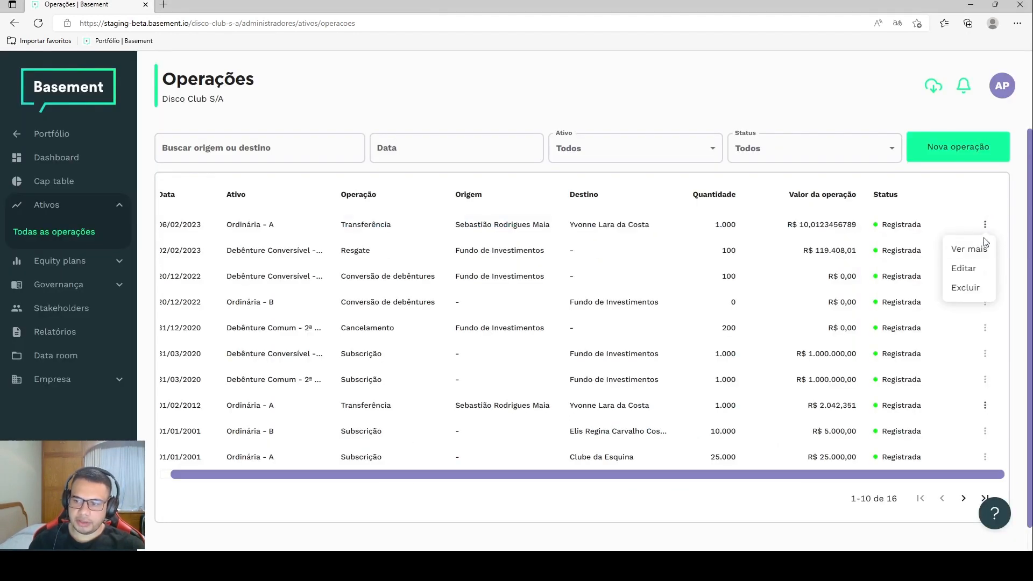
click(965, 269)
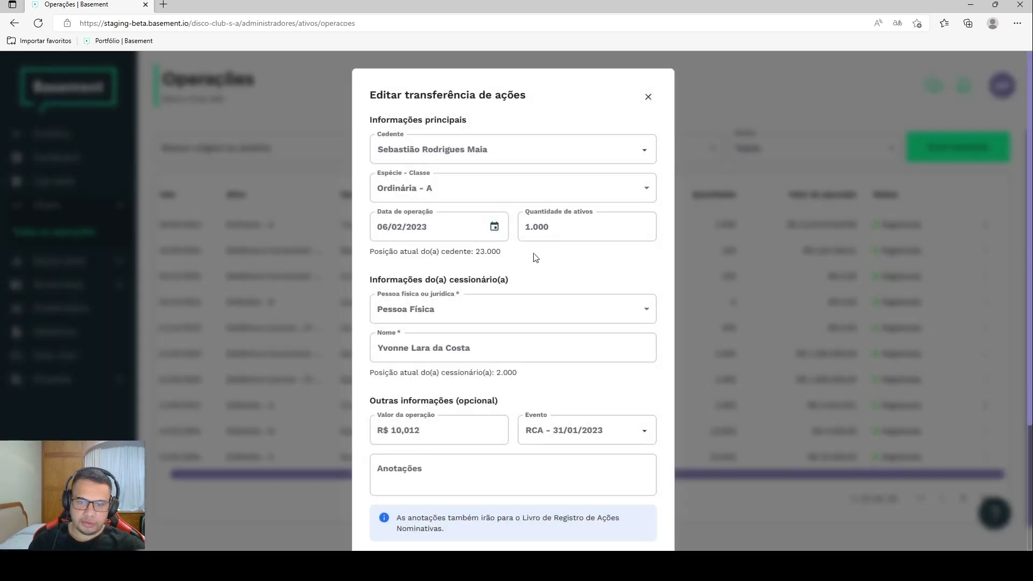
scroll(535, 257, down, 3)
scroll(501, 277, up, 3)
scroll(500, 269, down, 3)
scroll(505, 250, up, 3)
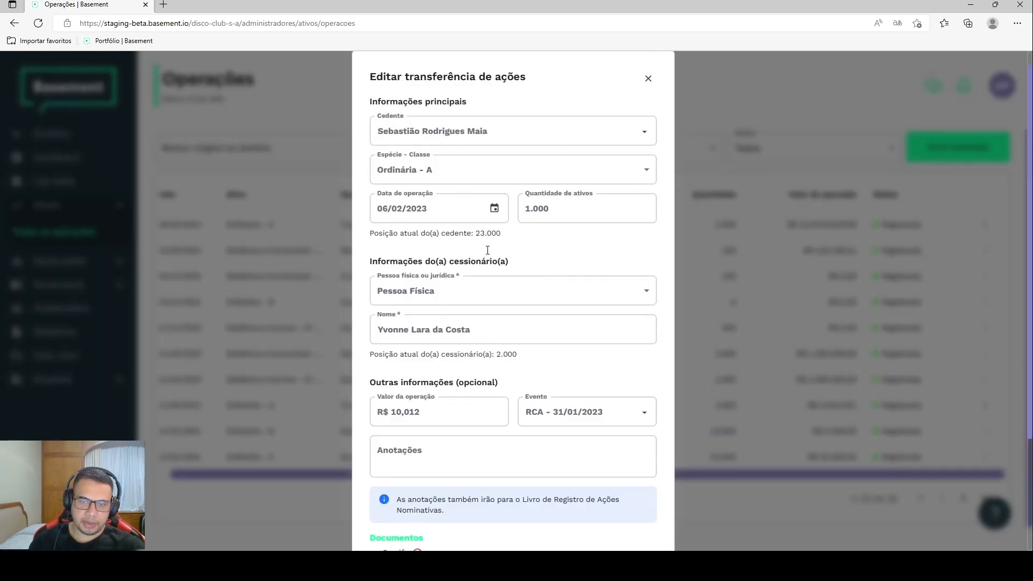
scroll(497, 253, down, 1)
scroll(514, 277, down, 1)
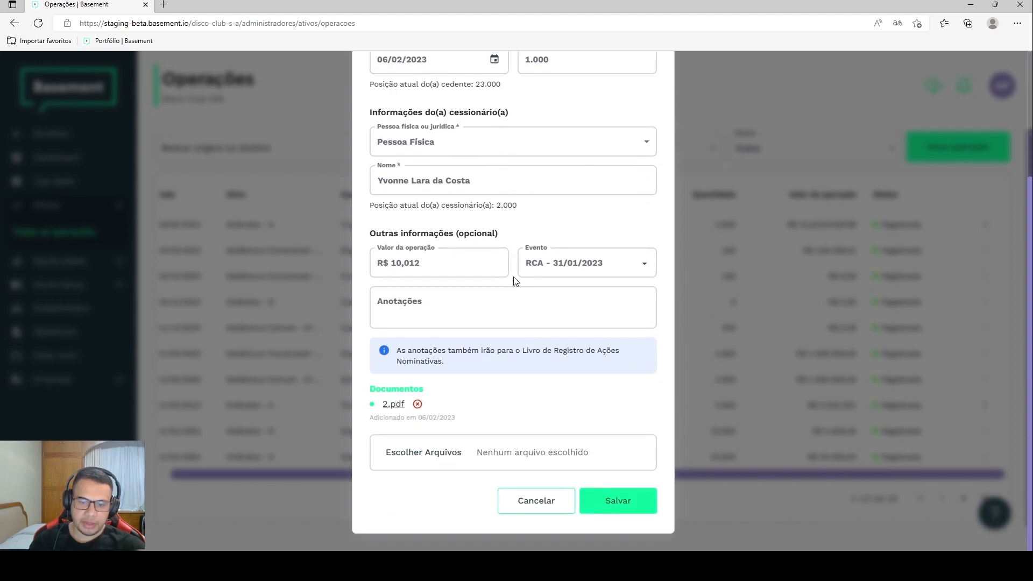
Delete the attached document 2.pdf from the transfer and open the file selection for a new attachment
click(417, 404)
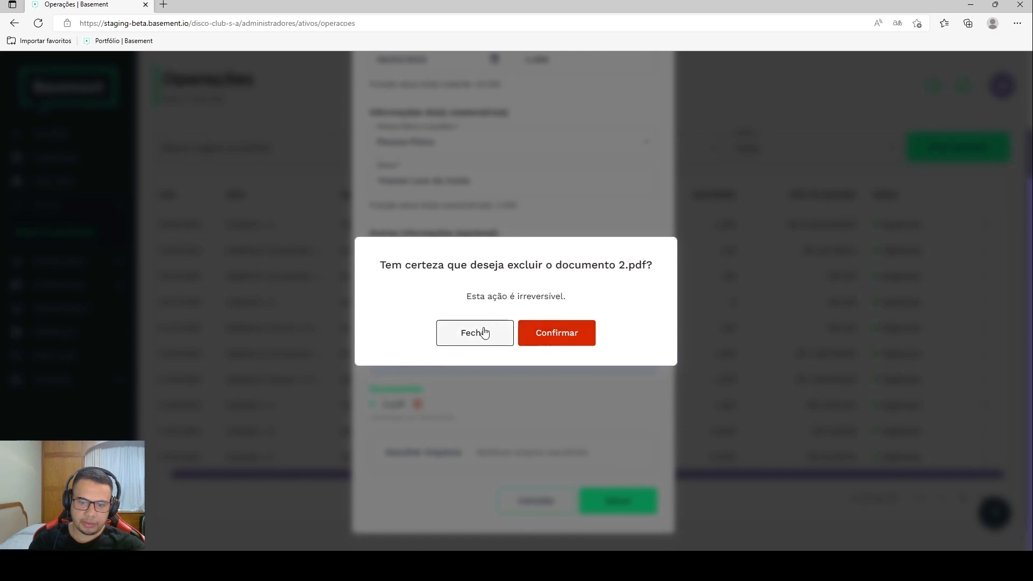
click(569, 334)
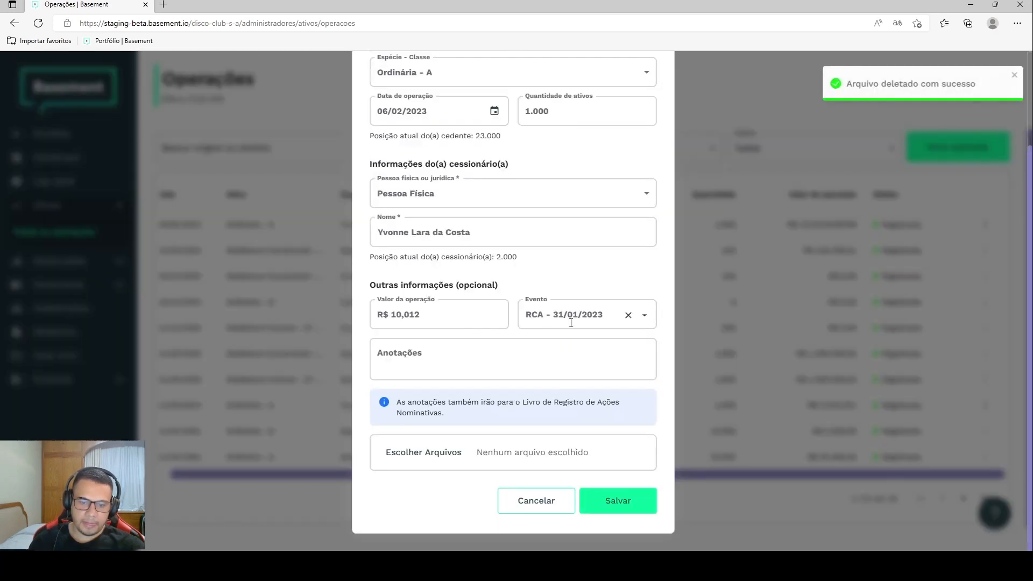
click(445, 452)
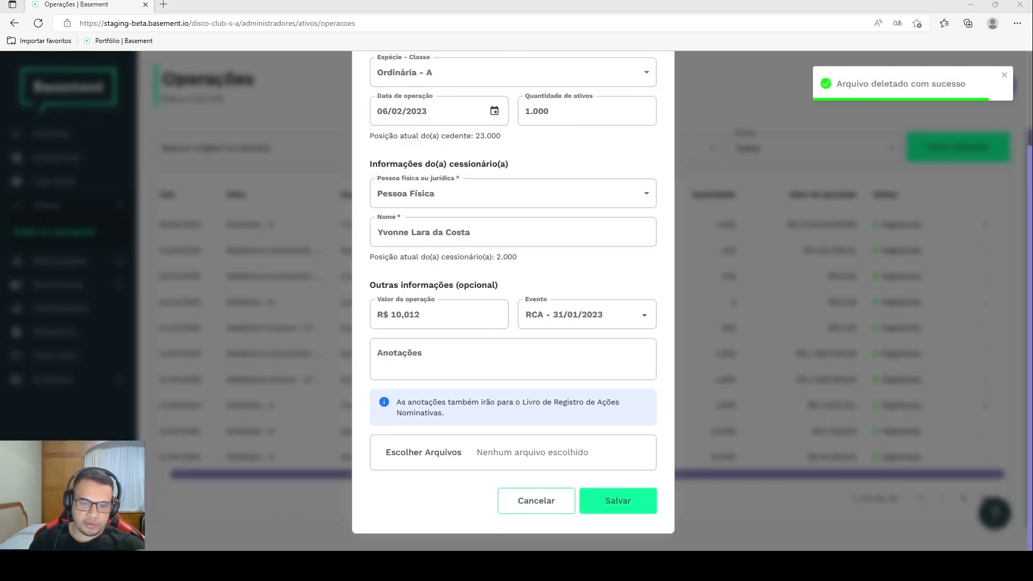
Set the transfer's Quantidade de ativos to 2.000 and its Data de operação to 01/02/2023
scroll(516, 292, up, 3)
scroll(501, 248, down, 2)
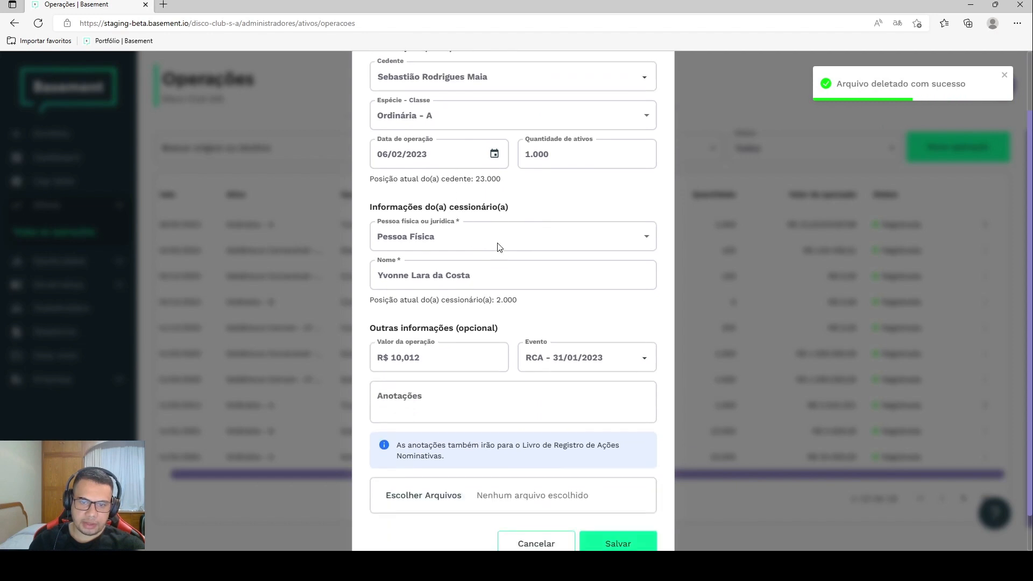
double_click(518, 159)
text(2000)
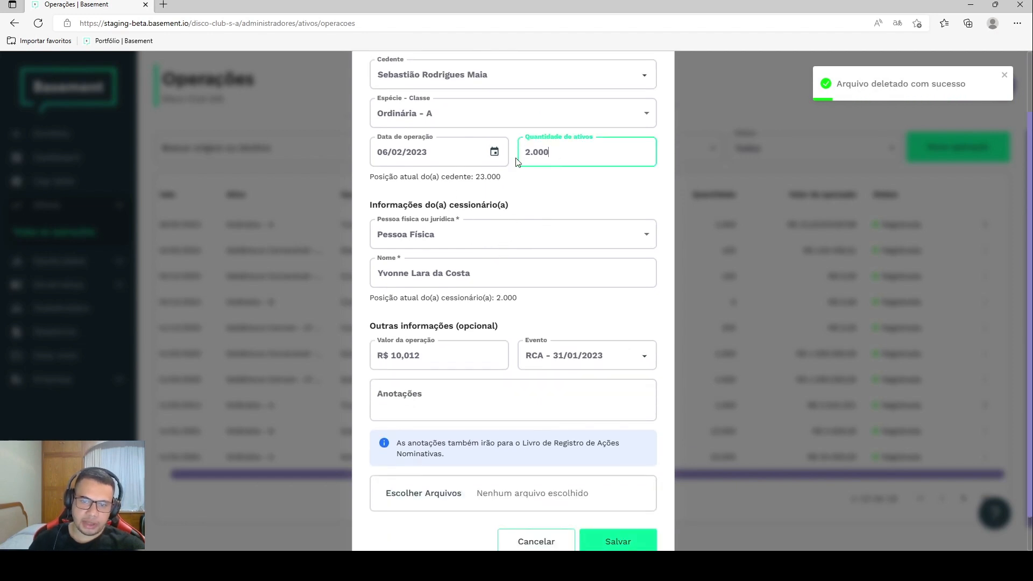
click(494, 152)
click(428, 248)
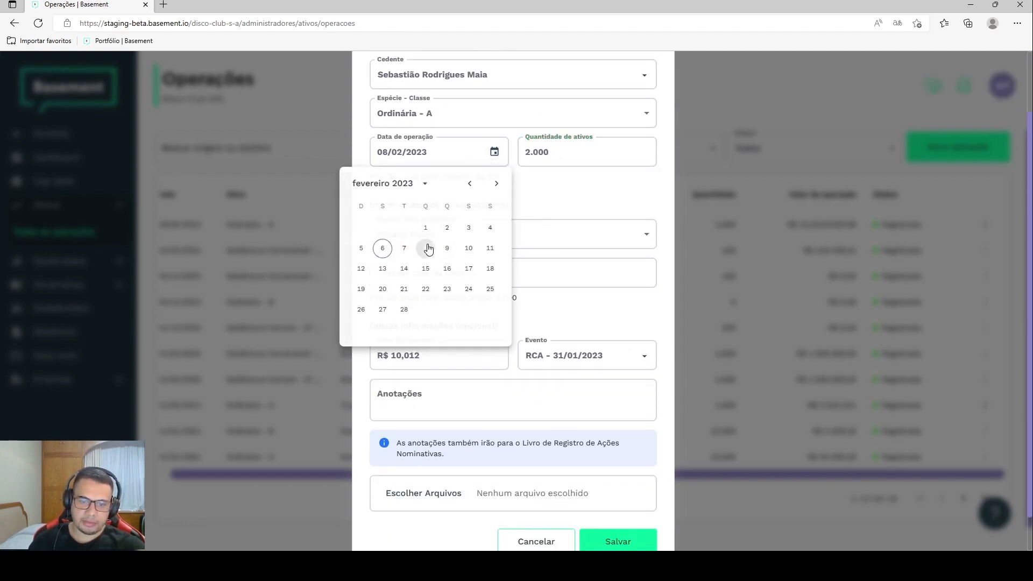
click(494, 152)
click(425, 228)
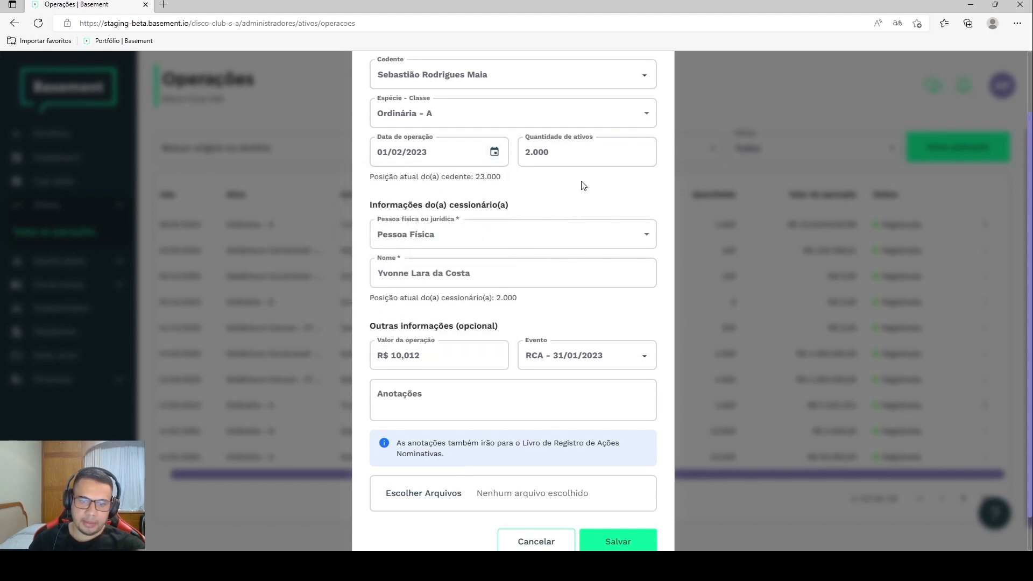
scroll(538, 188, down, 1)
click(450, 317)
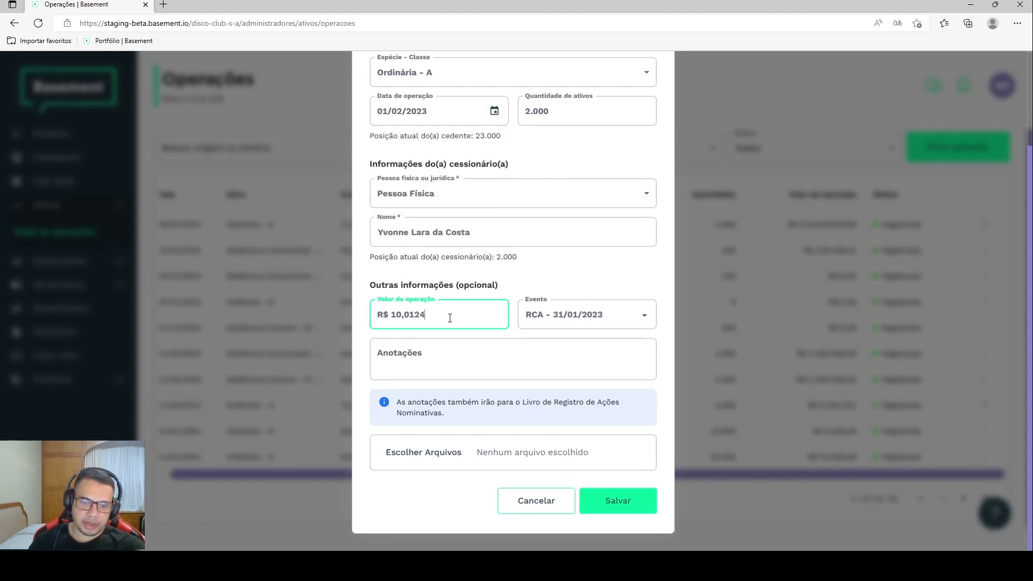
click(584, 263)
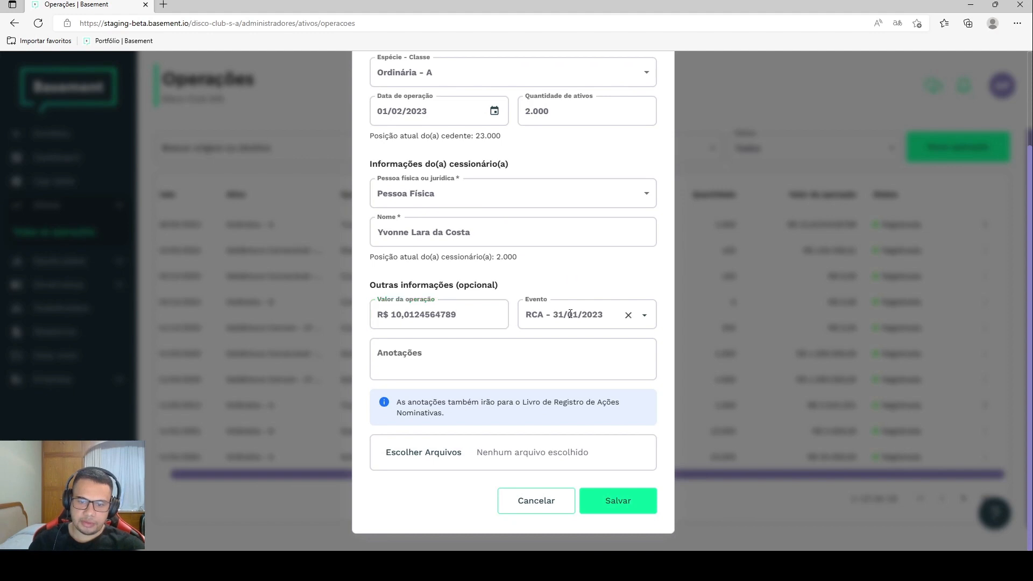
click(560, 355)
click(610, 505)
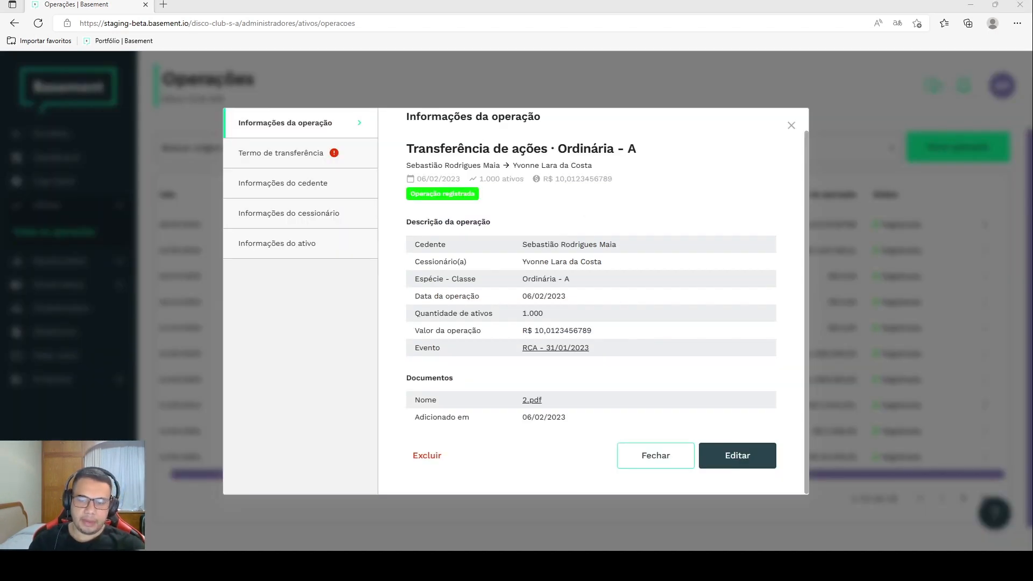
Close the operation details, open the 06/02/2023 Ordinária - A transfer for editing and review its form
scroll(607, 301, up, 1)
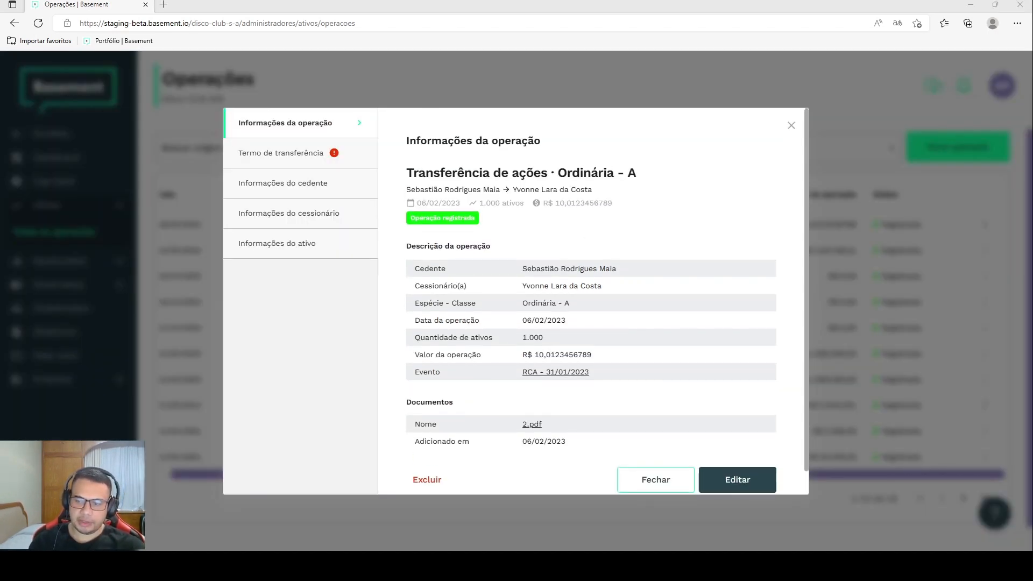
scroll(607, 301, down, 1)
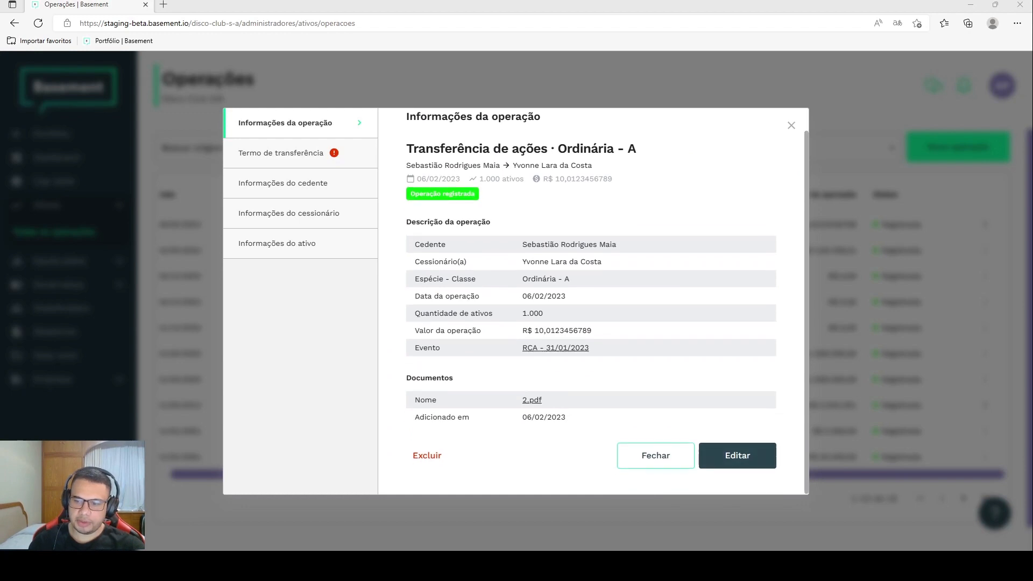
click(917, 233)
click(985, 224)
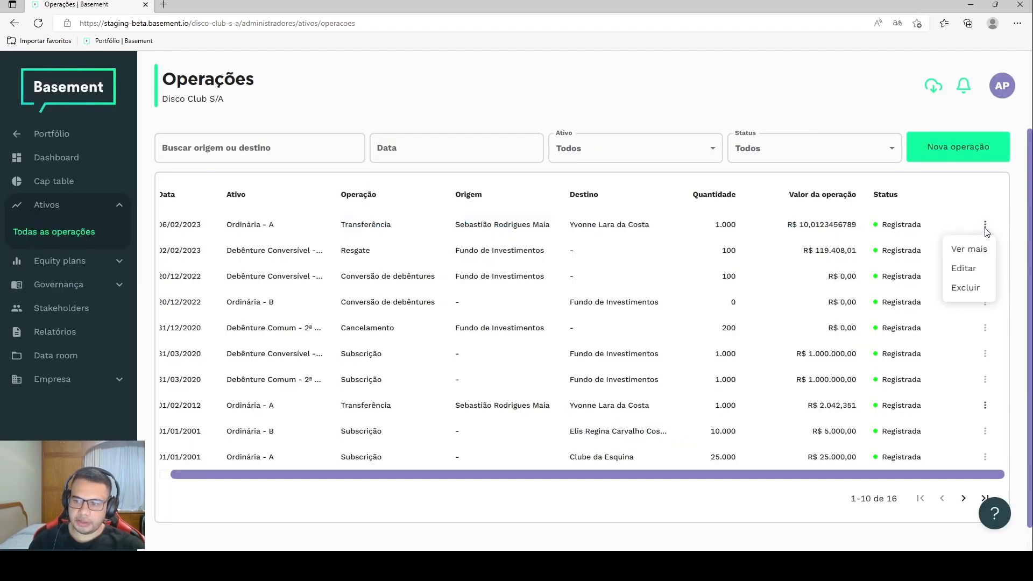
click(973, 273)
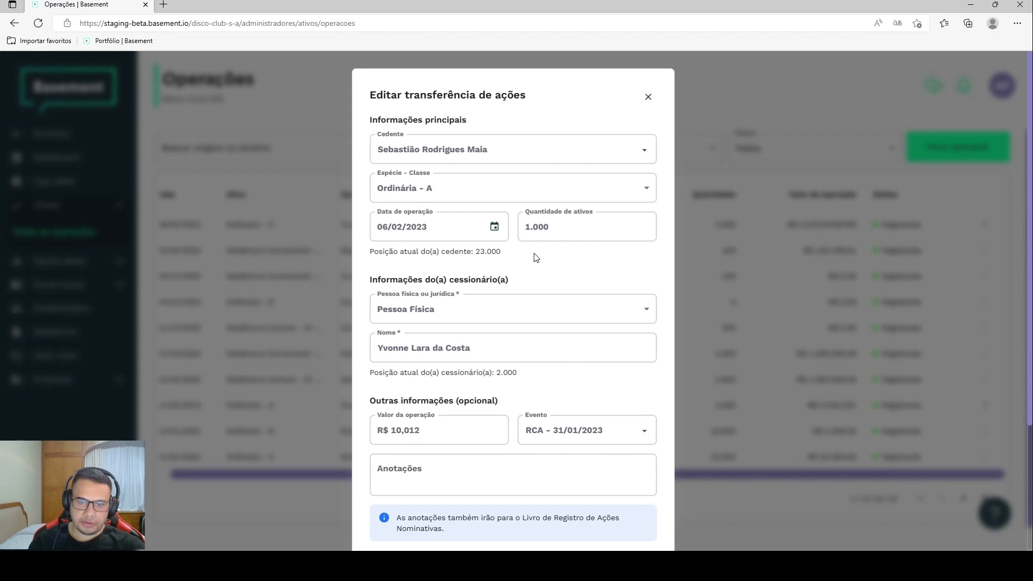
scroll(535, 257, down, 3)
scroll(500, 277, up, 3)
scroll(495, 251, down, 3)
scroll(495, 251, up, 3)
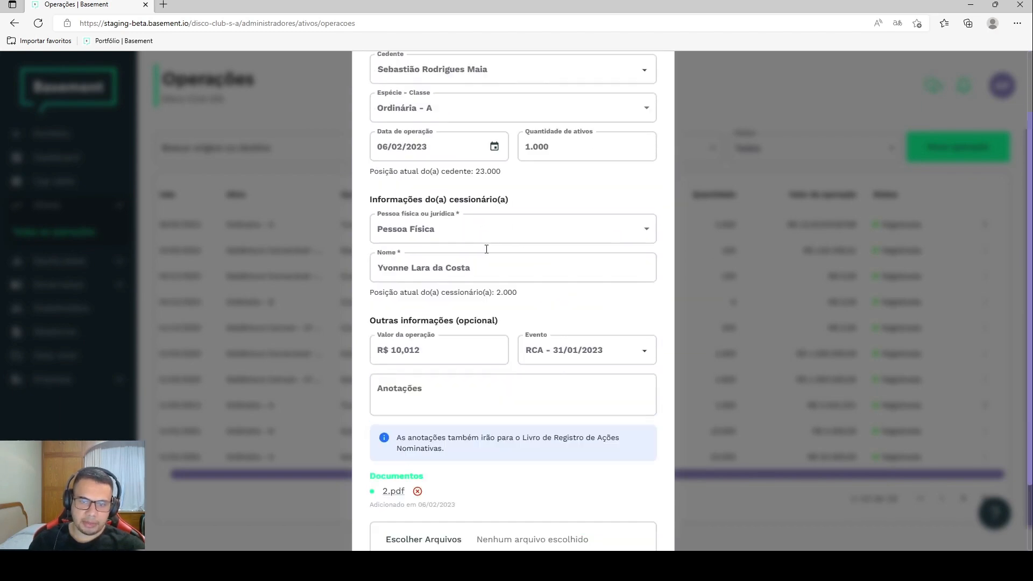
scroll(495, 251, down, 2)
scroll(513, 276, down, 2)
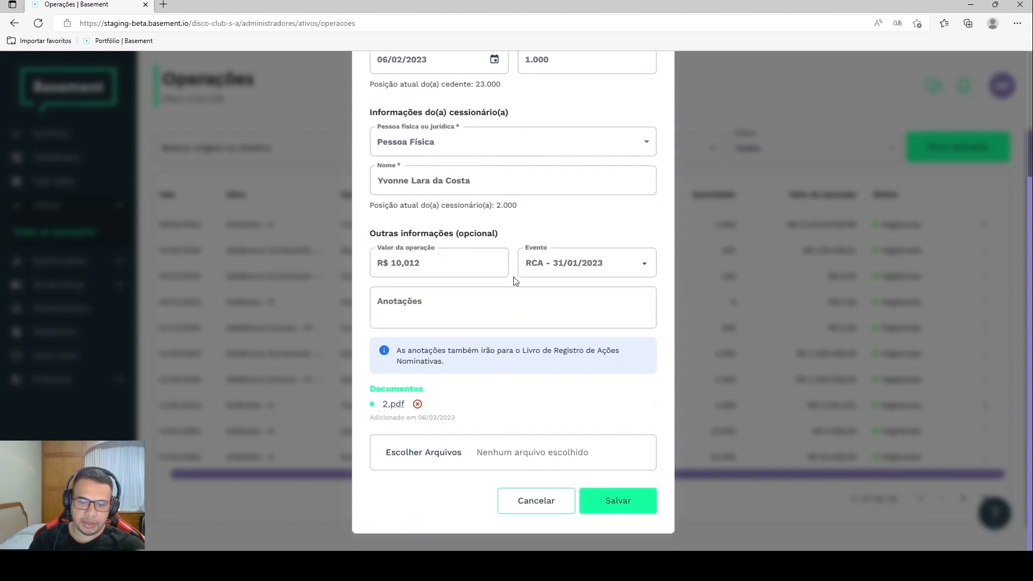
Delete the attached document 2.pdf from the share transfer and open the file selection for a replacement
click(417, 405)
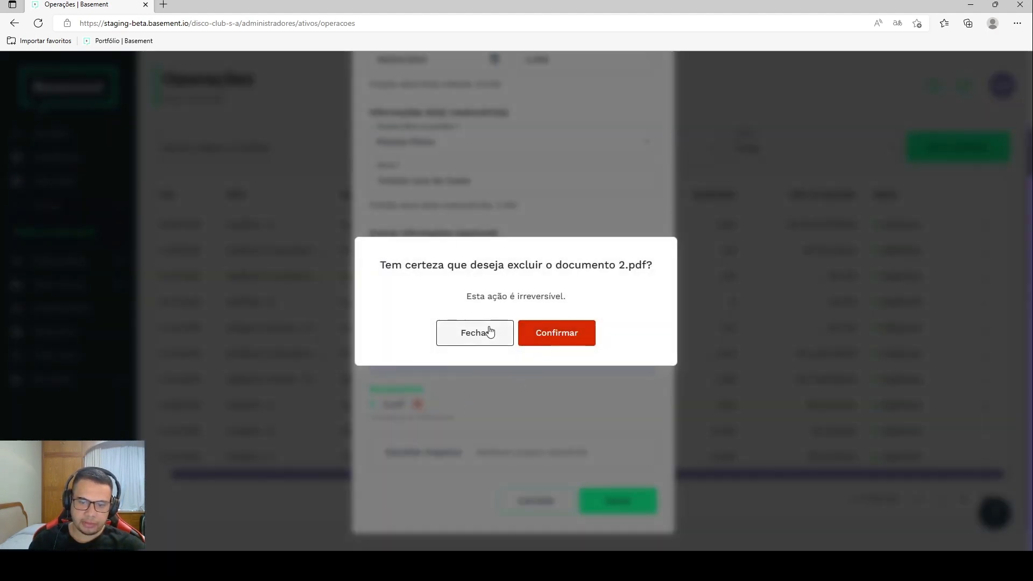
click(568, 338)
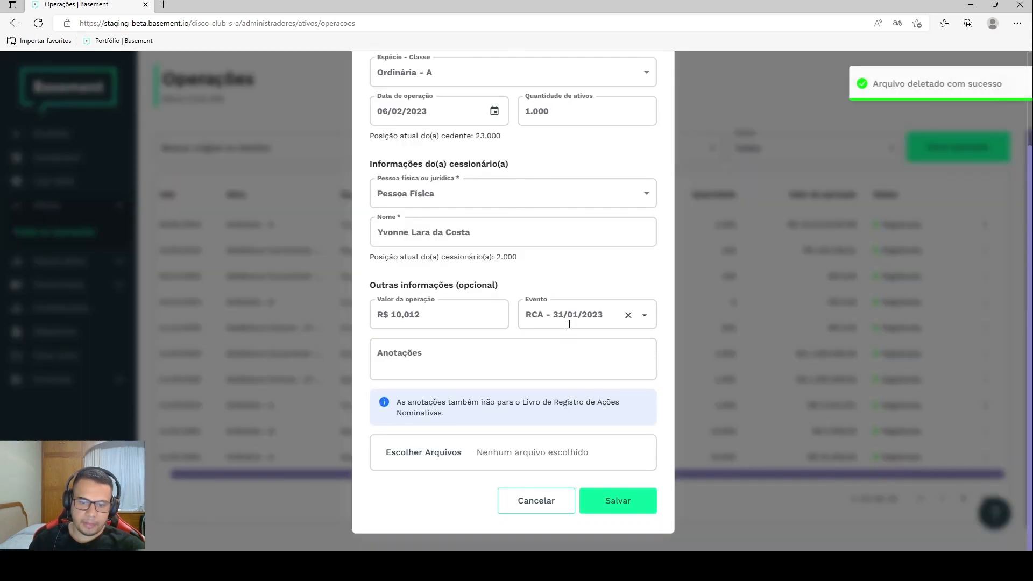
click(441, 452)
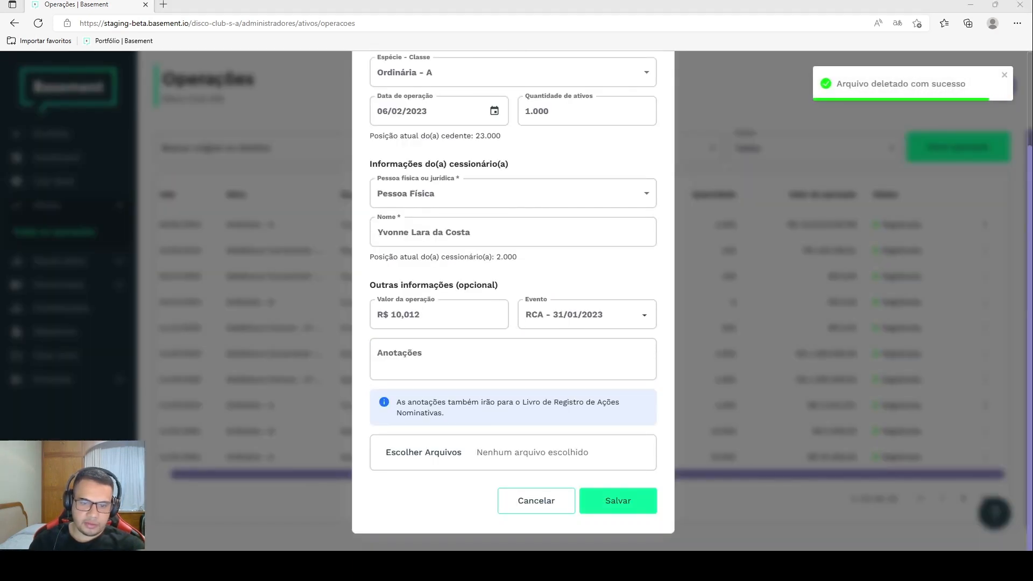
Change the transfer's Quantidade de ativos to 2.000 and its Data de operação to 01/02/2023
scroll(494, 277, up, 3)
scroll(501, 249, down, 2)
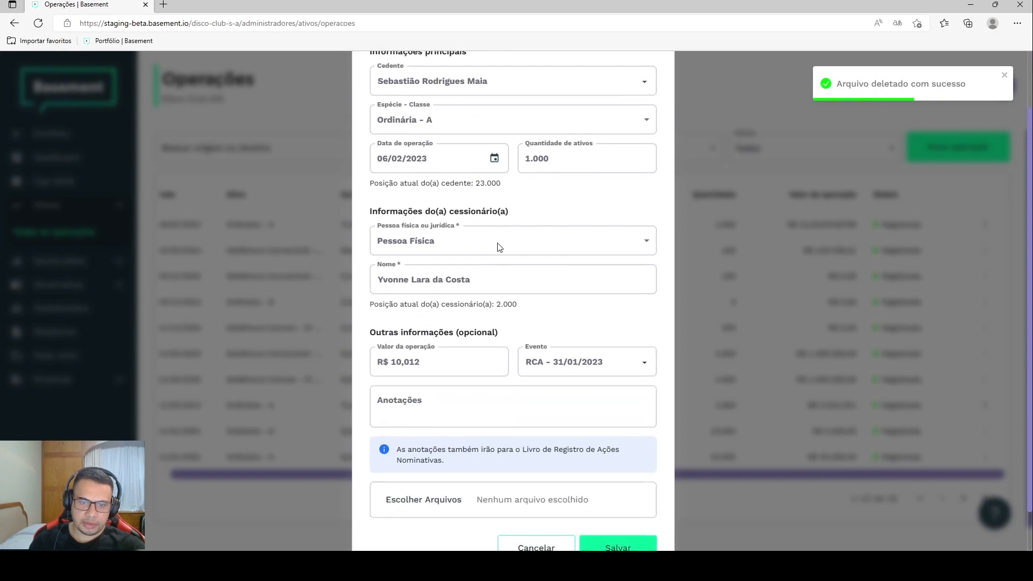
scroll(499, 247, down, 1)
drag(552, 152, 516, 162)
text(2.000)
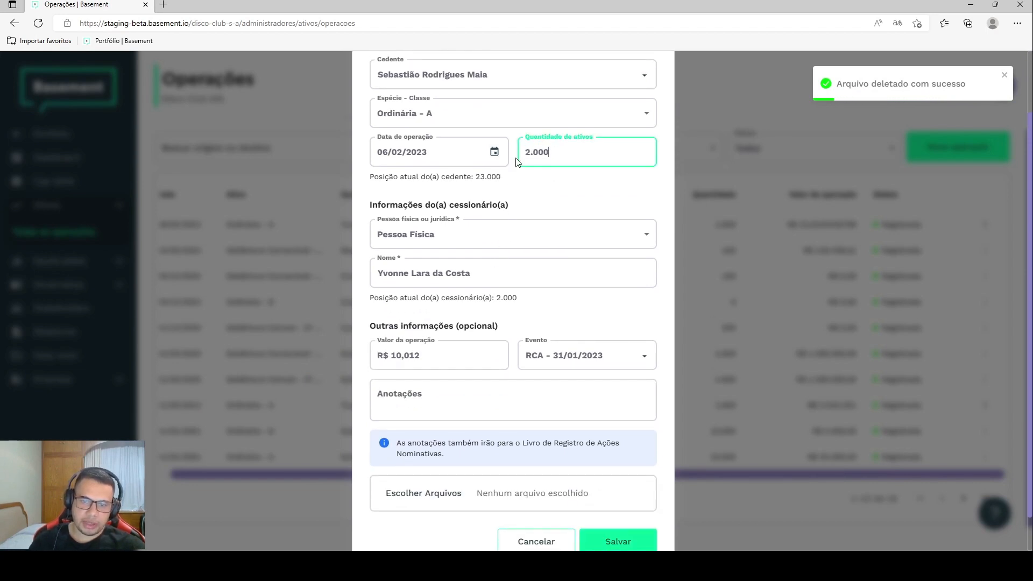
click(494, 152)
click(429, 248)
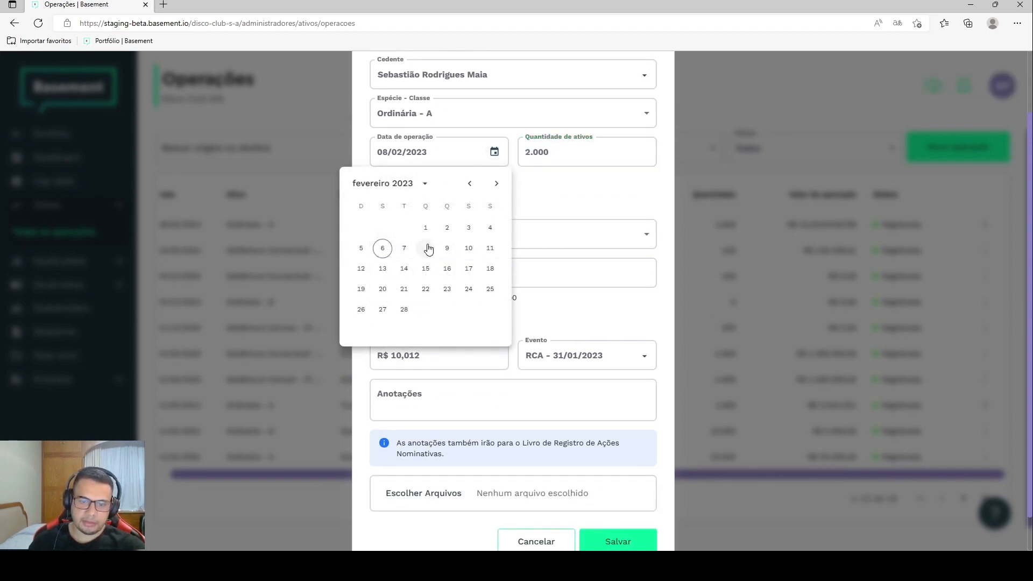
click(494, 152)
click(426, 228)
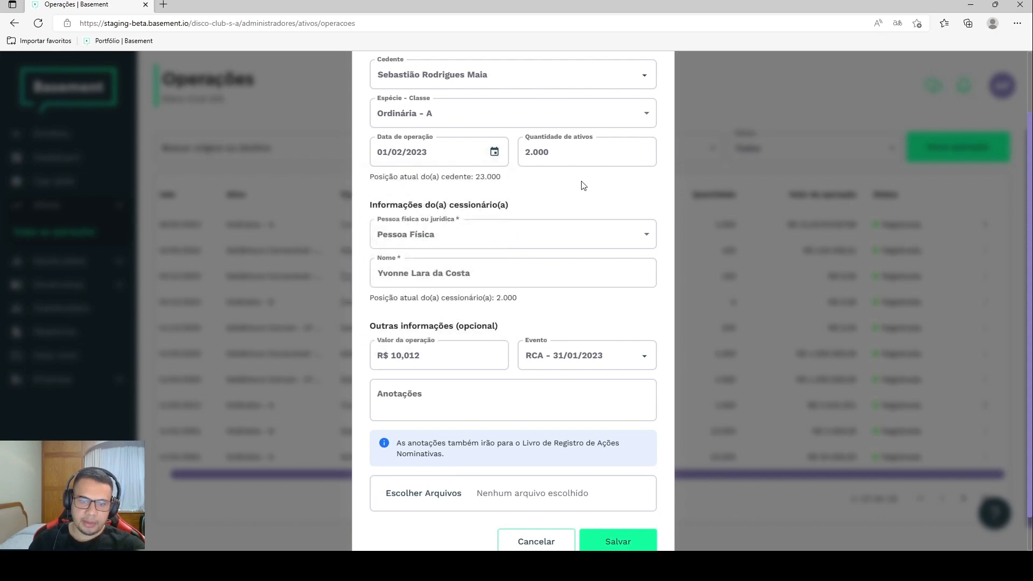
scroll(487, 183, down, 1)
click(449, 318)
text(4)
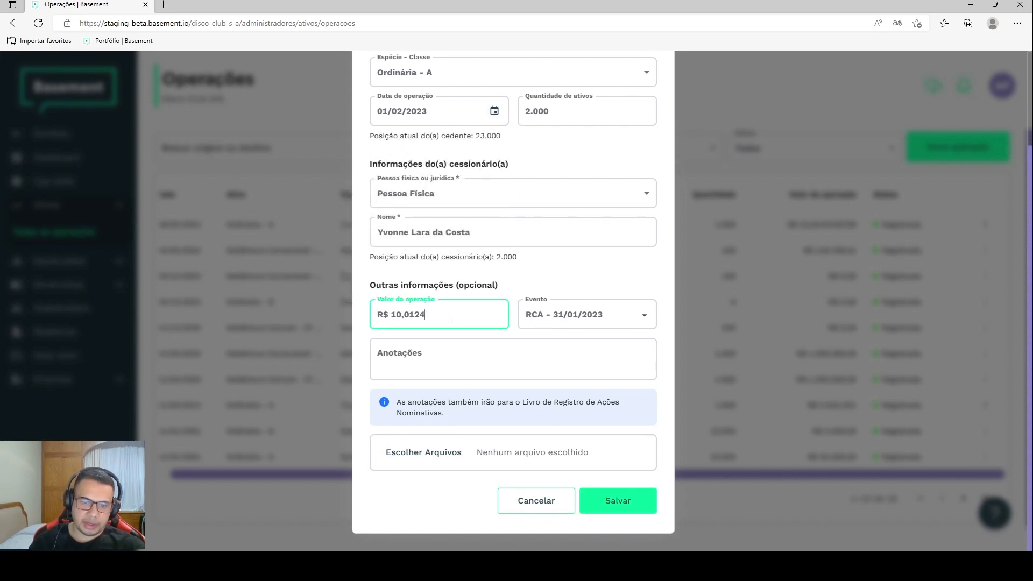
text(564789)
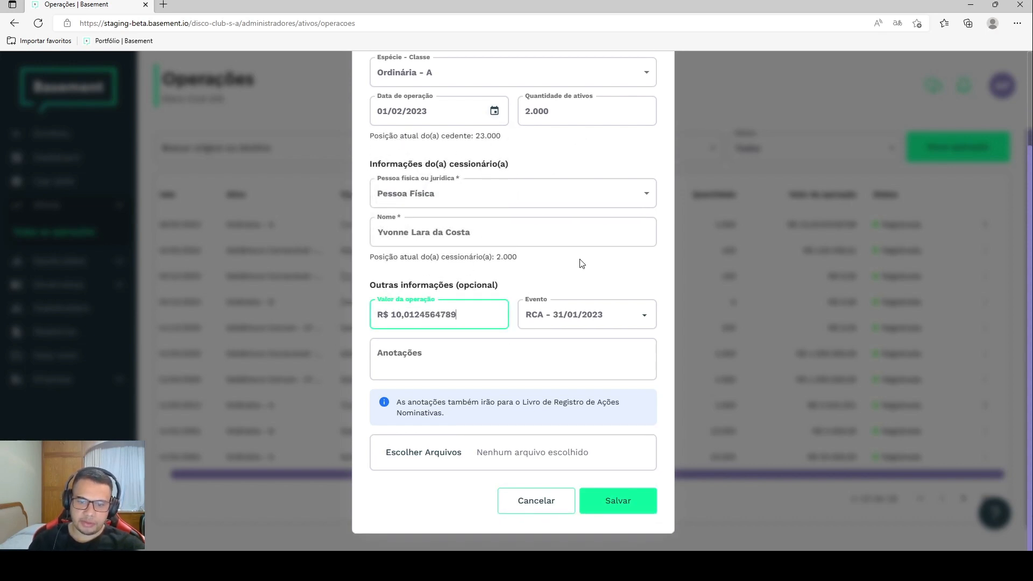
click(582, 263)
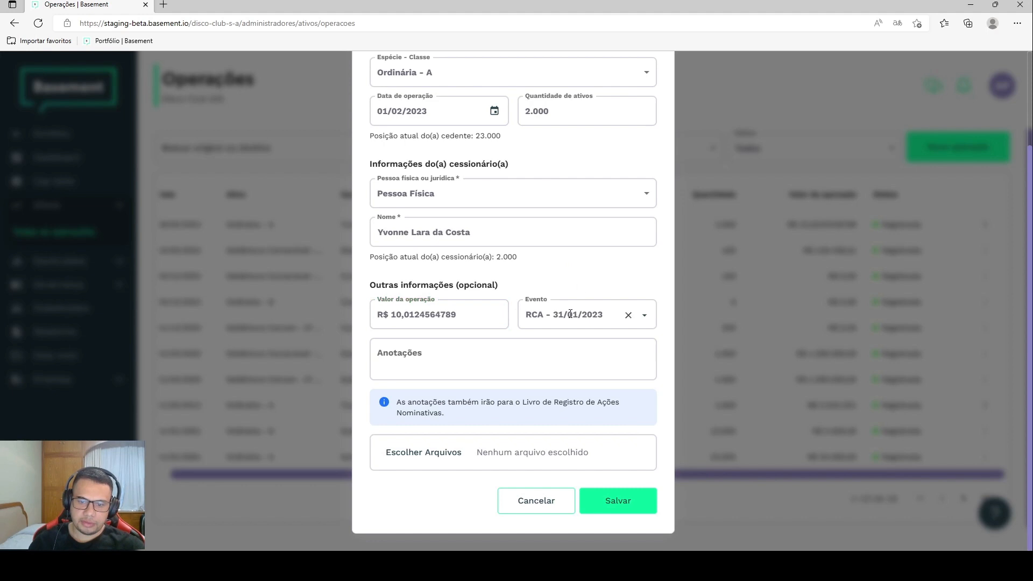
click(533, 358)
click(610, 505)
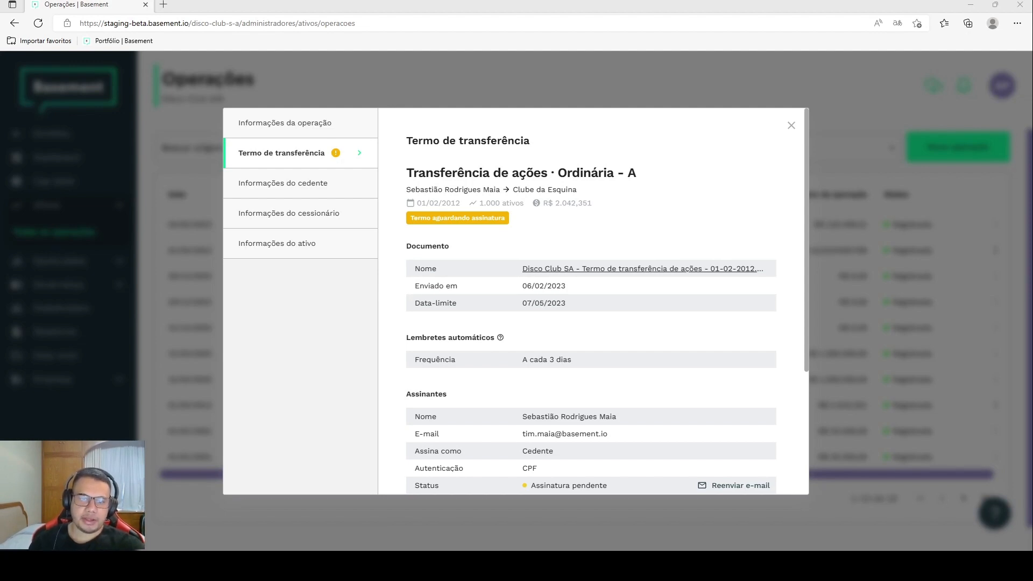
Examine the Termo de transferência of the 01/02/2012 transfer: its document, sending date, deadline and automatic reminder frequency
mouse_move(336, 153)
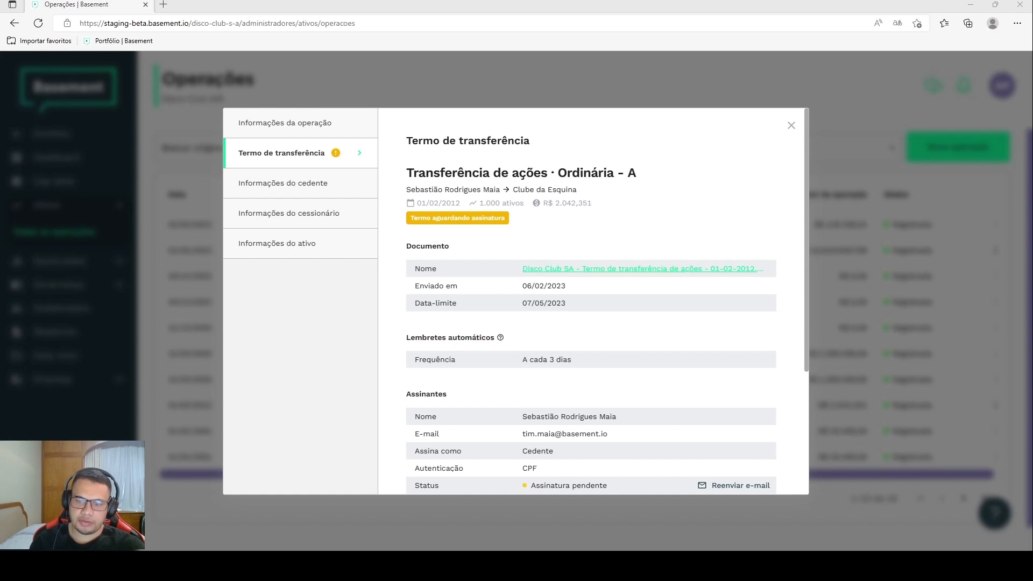
drag(521, 286, 579, 293)
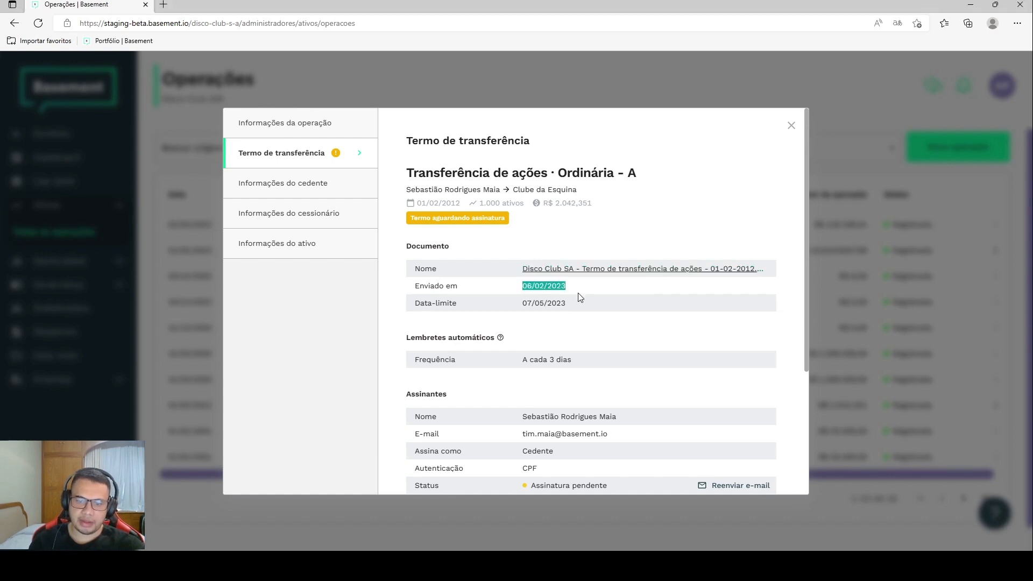
click(578, 321)
drag(521, 307, 592, 319)
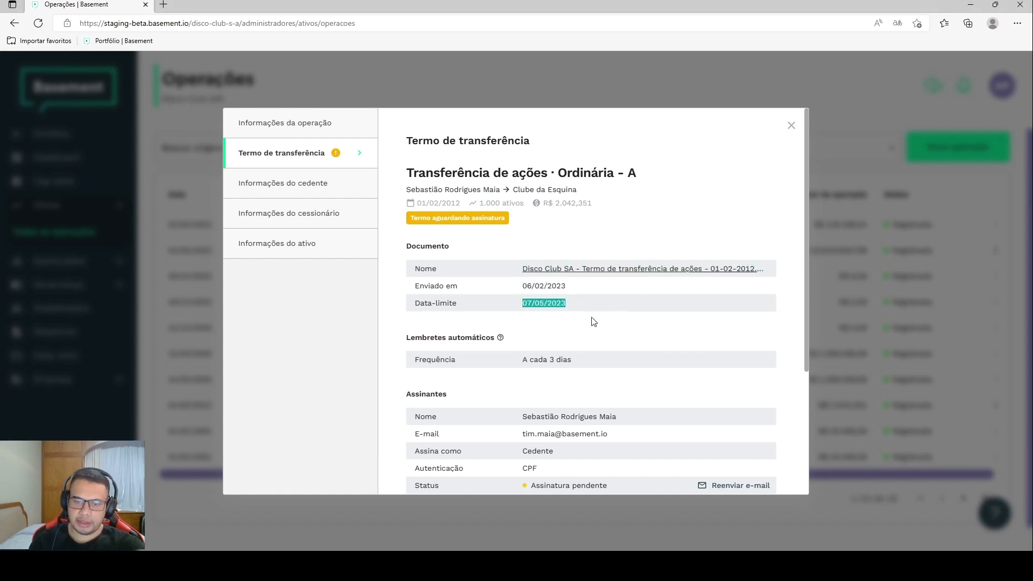
click(597, 334)
scroll(596, 334, down, 1)
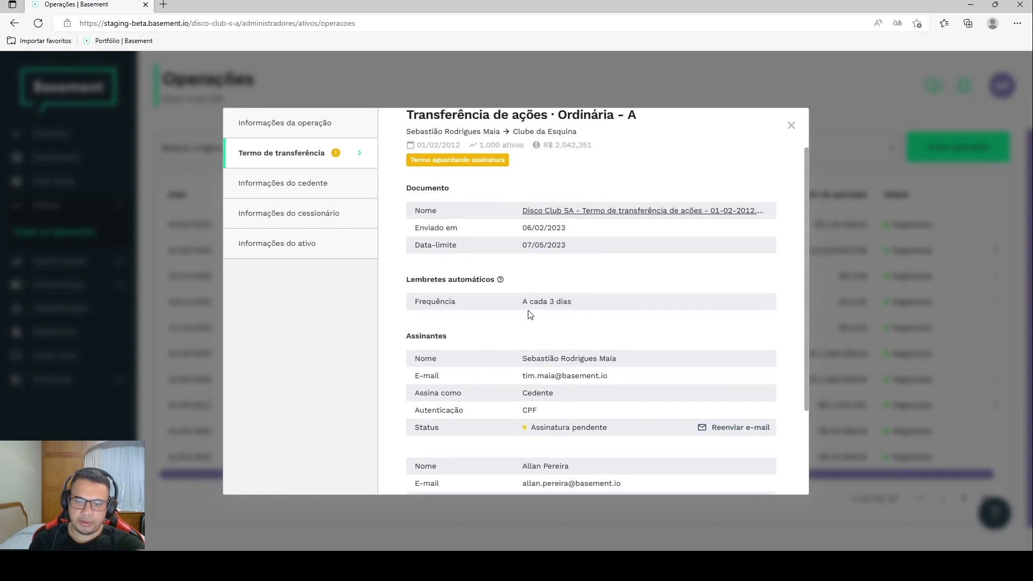
drag(522, 302, 594, 327)
click(594, 327)
scroll(590, 263, down, 2)
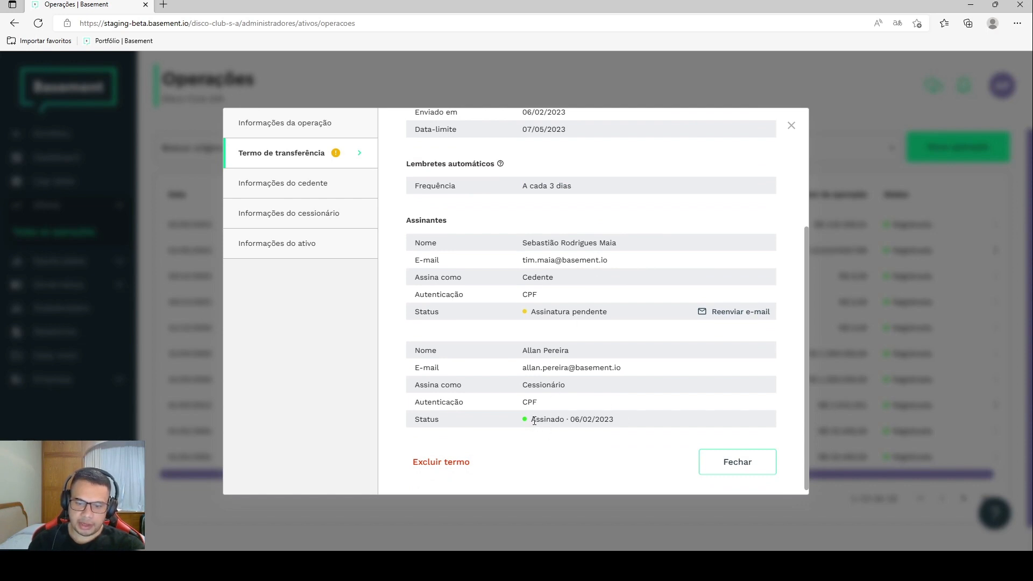
Check the signature status of both Assinantes and resend the signature e-mail to the Cedente
drag(588, 423, 628, 423)
click(617, 329)
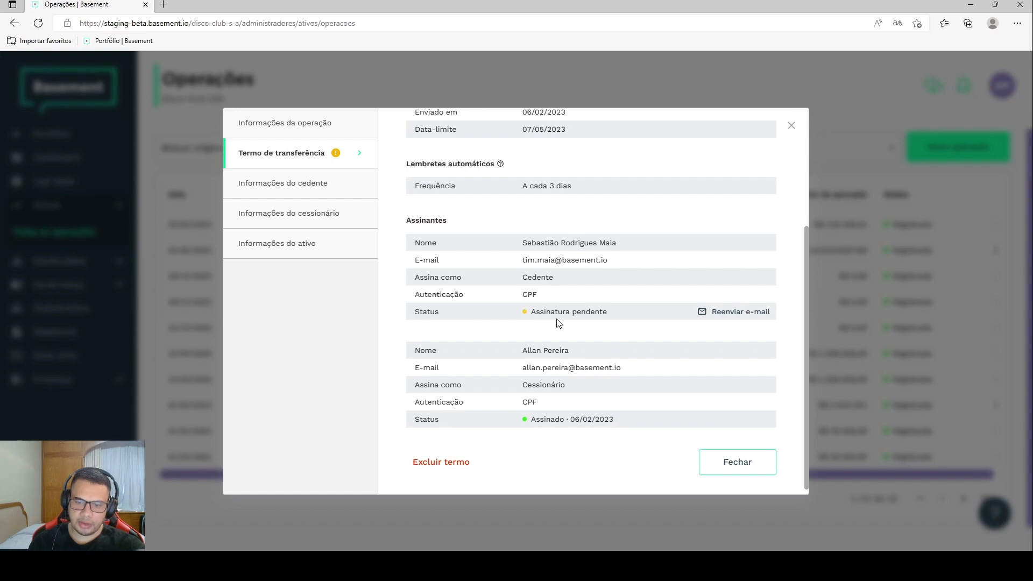
scroll(586, 320, up, 1)
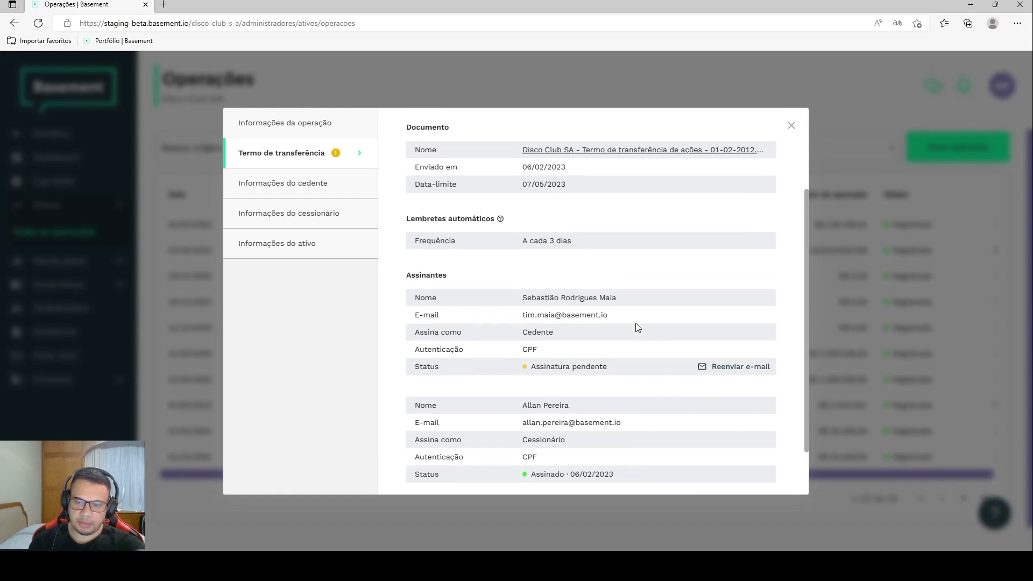
click(720, 369)
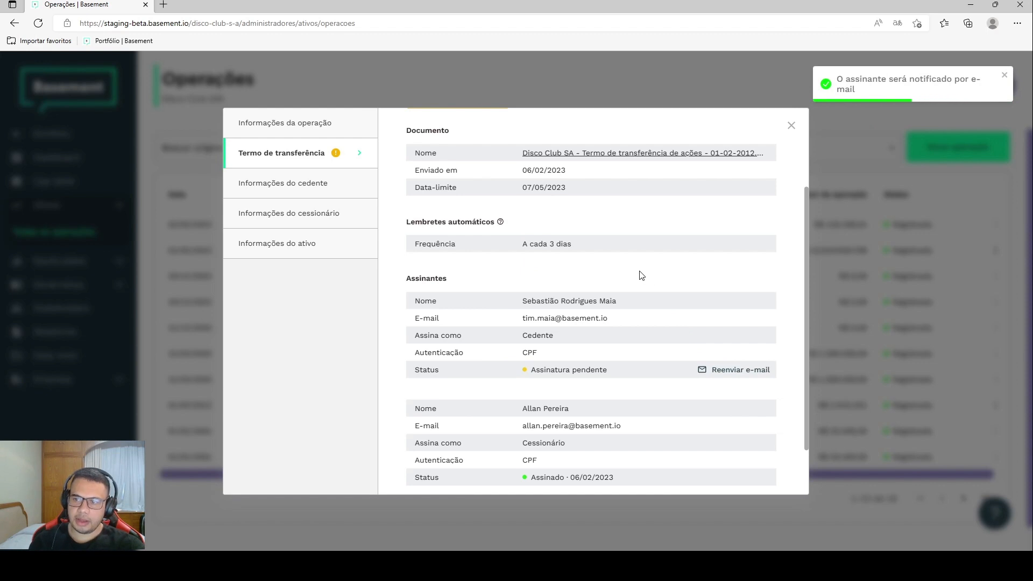
Open the deletion confirmation for the transfer term and read its warning about the signatures
scroll(613, 289, down, 1)
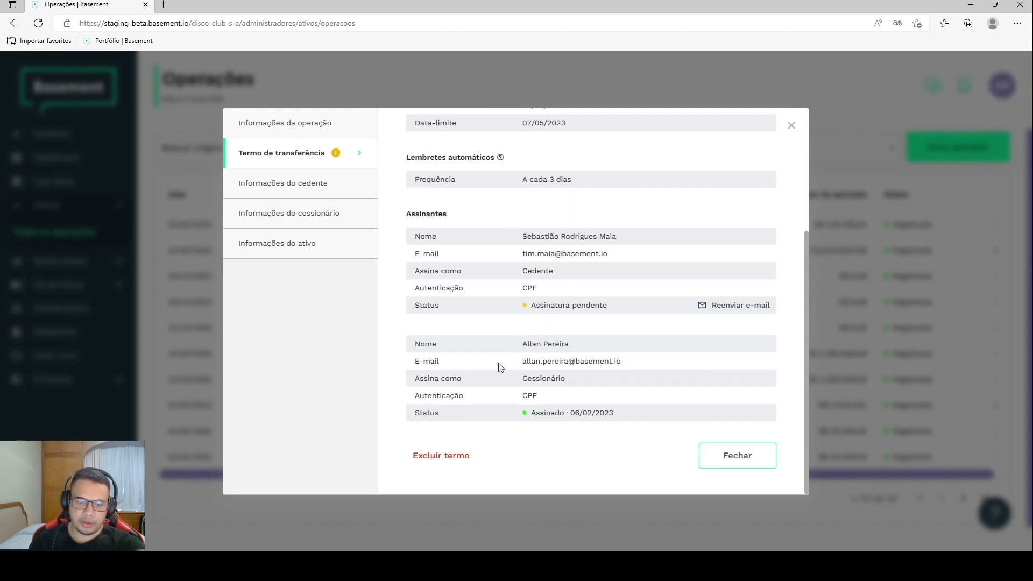
click(451, 458)
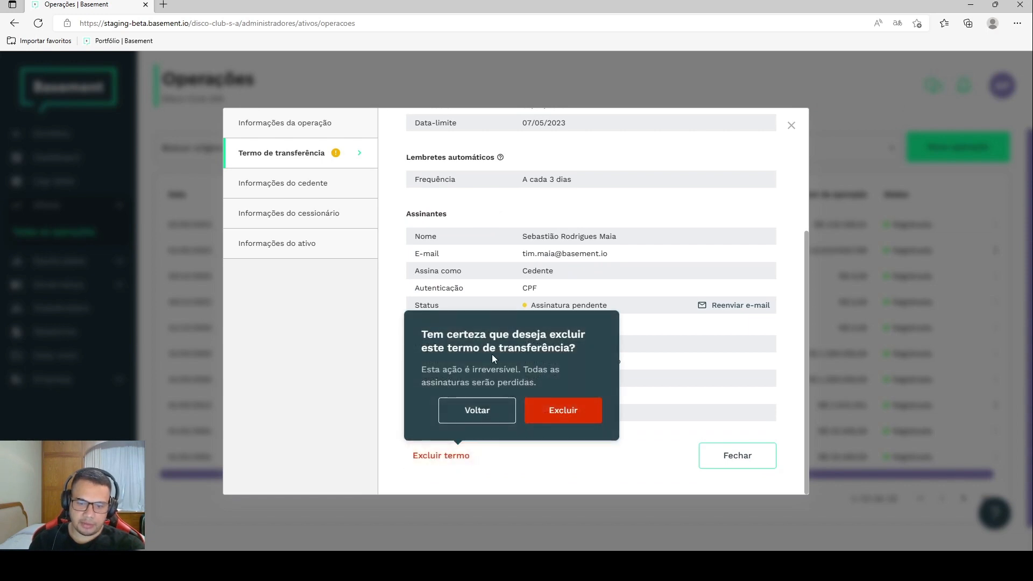
drag(525, 371, 553, 379)
click(543, 381)
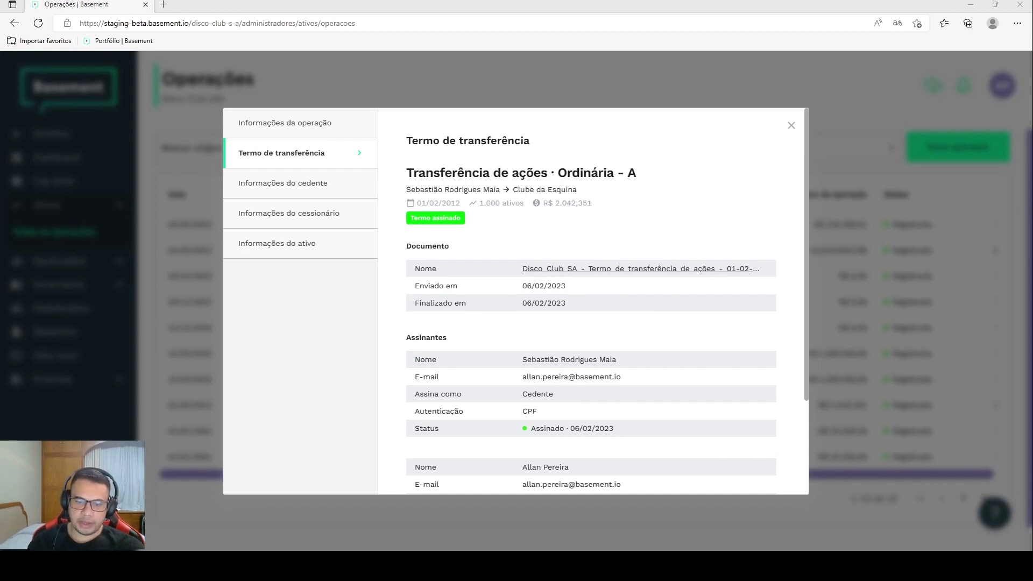
Review the signed transfer term's dates and signers, and read its signed PDF including the Clicksign signatures and log
scroll(592, 301, down, 3)
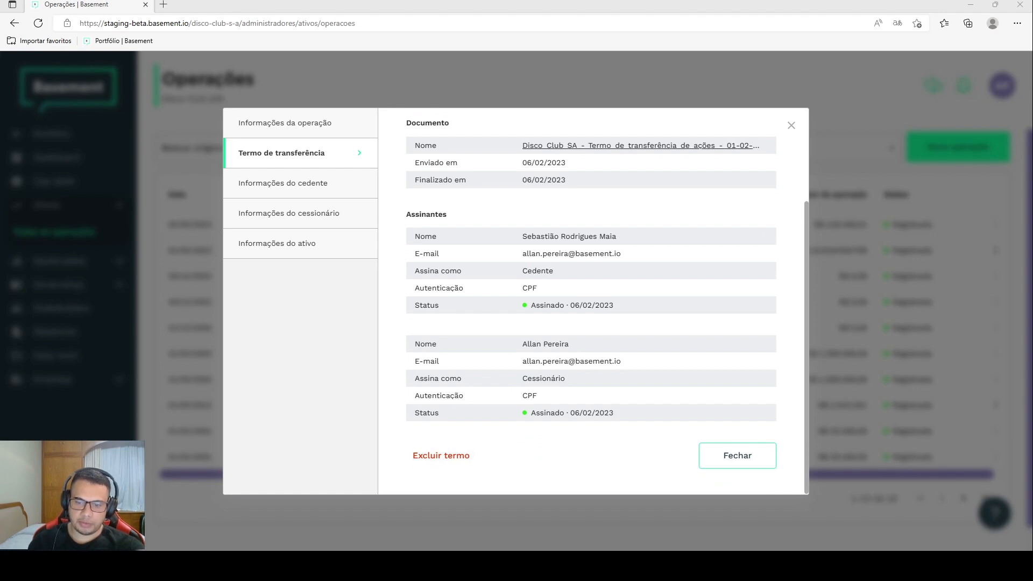
scroll(592, 301, up, 3)
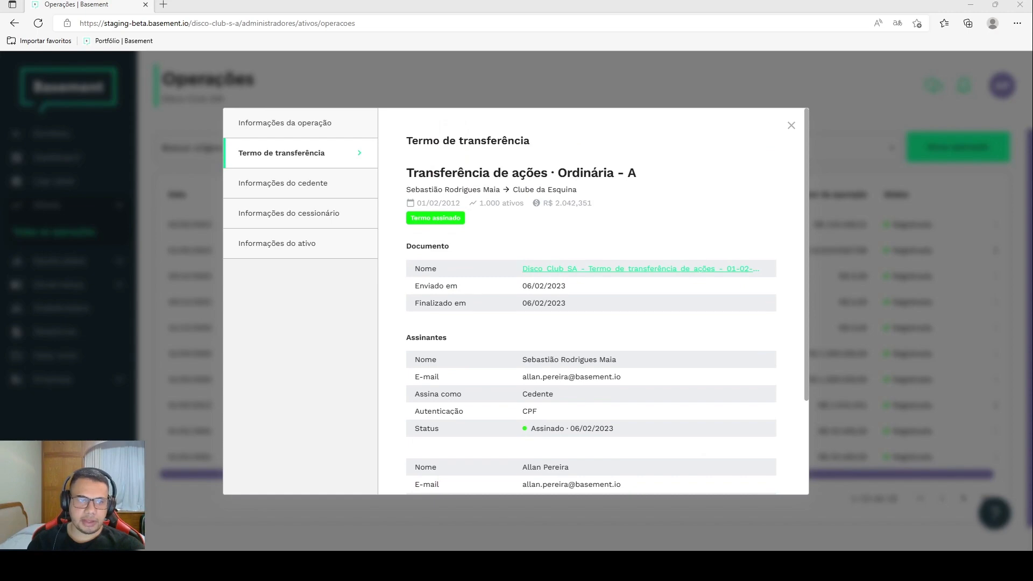
click(576, 269)
scroll(533, 226, up, 5)
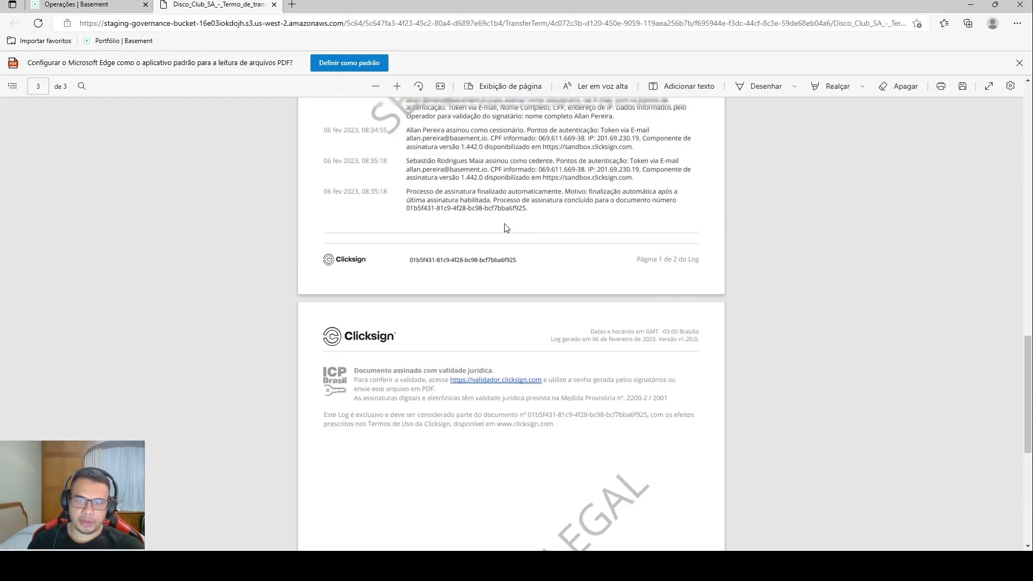
scroll(506, 228, up, 15)
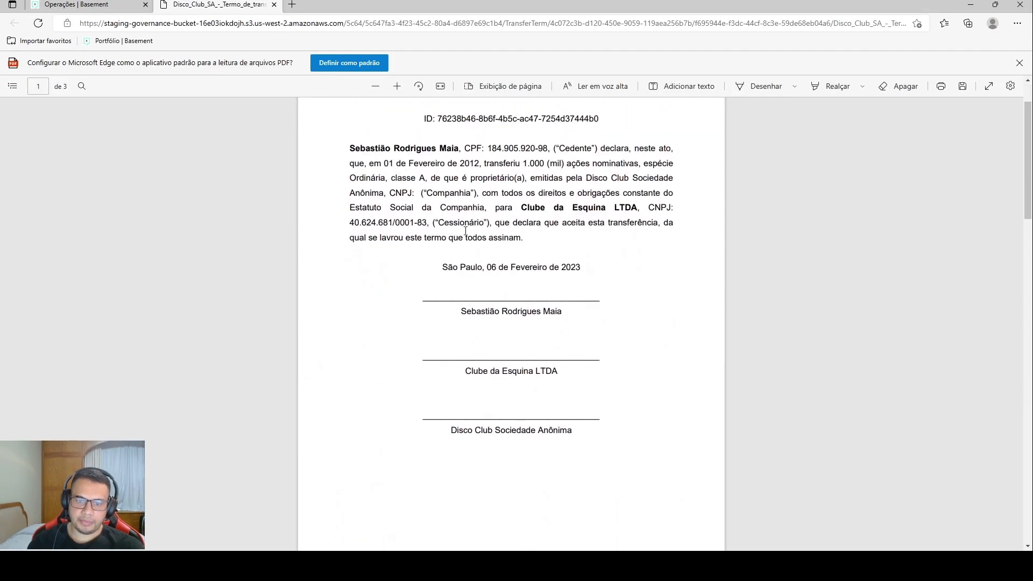
scroll(466, 231, down, 15)
scroll(452, 242, up, 6)
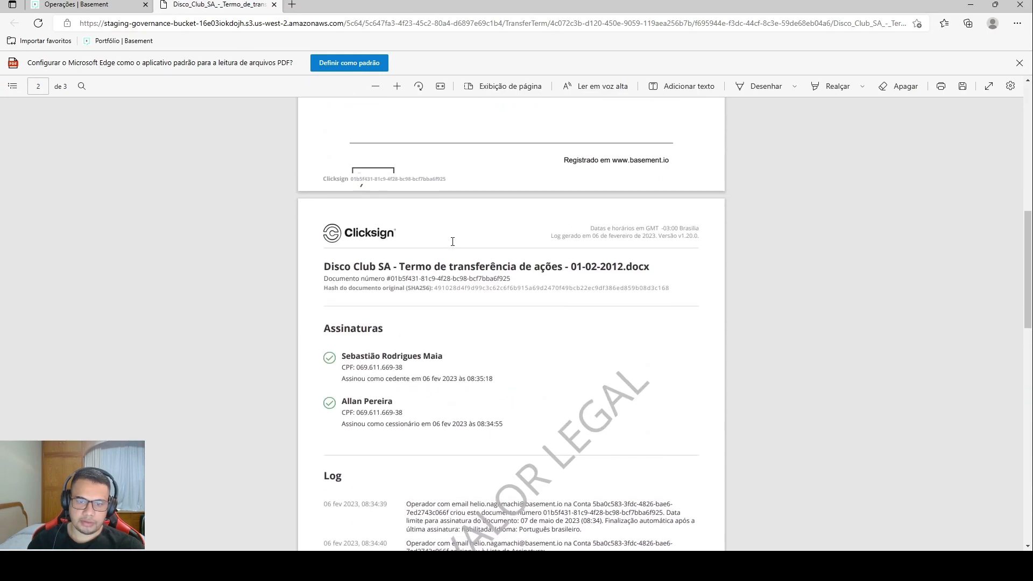
scroll(452, 242, down, 8)
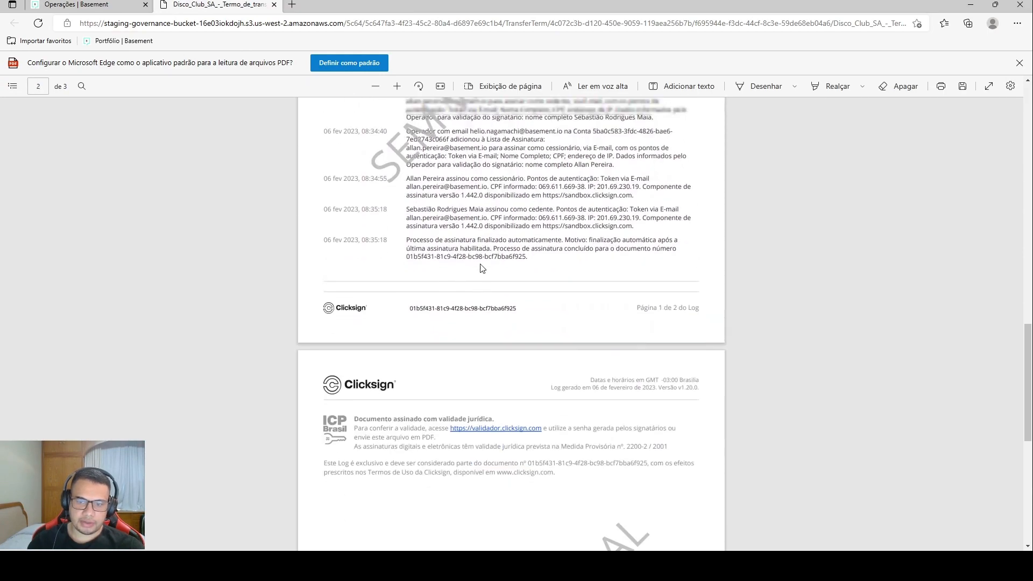
scroll(483, 269, up, 3)
scroll(524, 270, down, 8)
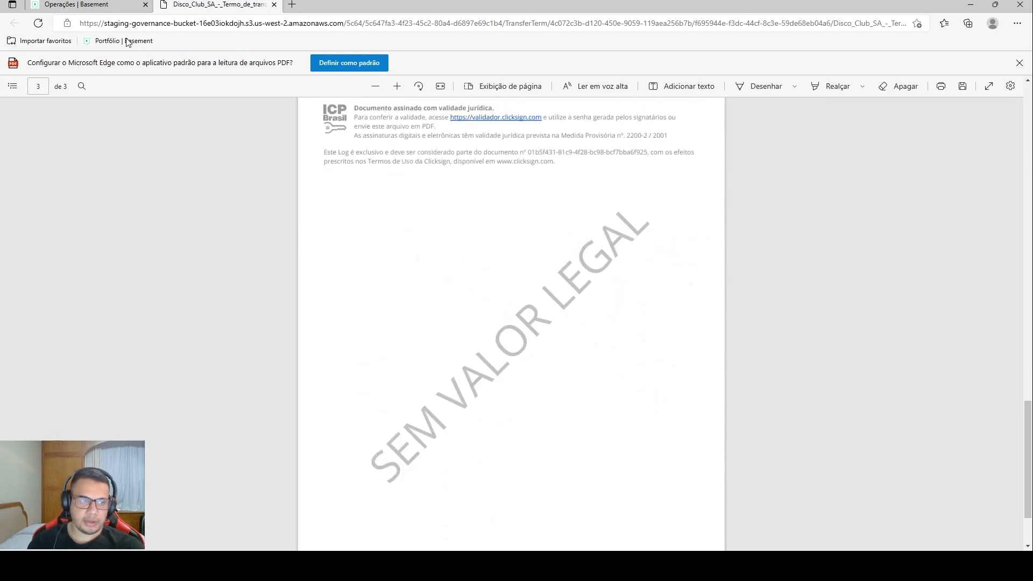
Return to the Basement operations page and check the signed transfer term's document dates and the signature status of the Cedente and Cessionário
click(103, 4)
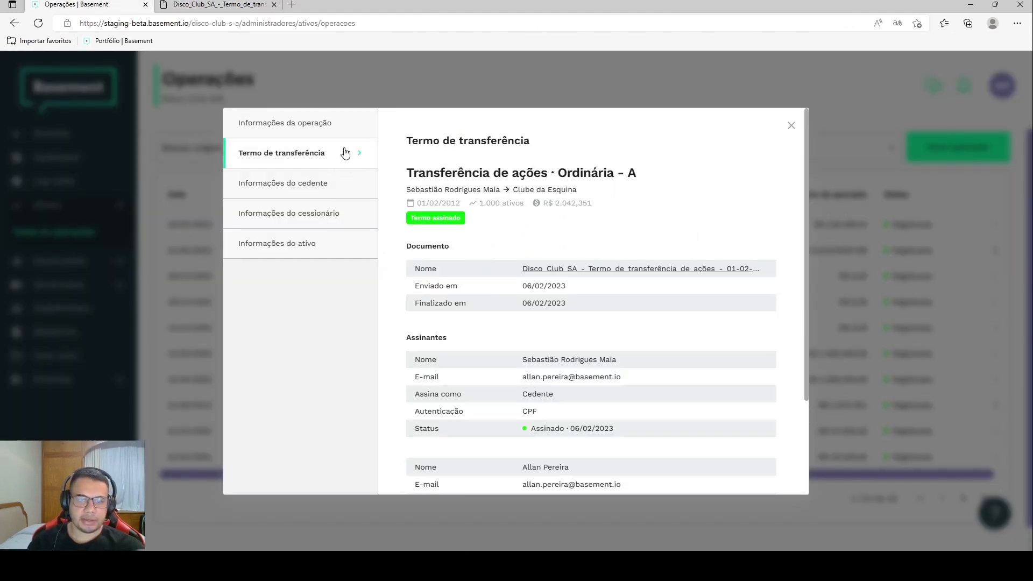
scroll(534, 277, down, 1)
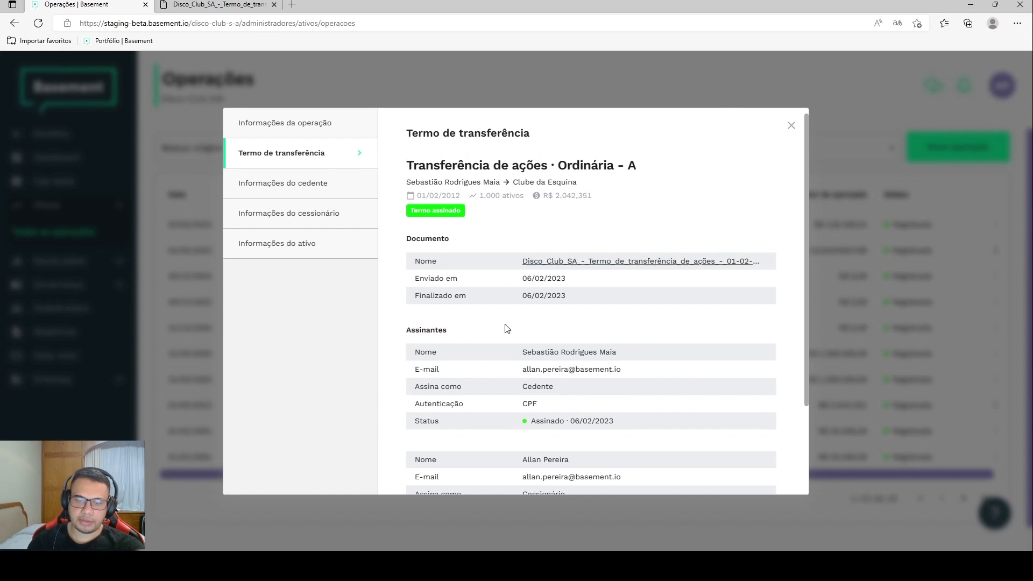
scroll(522, 304, down, 3)
scroll(524, 299, up, 3)
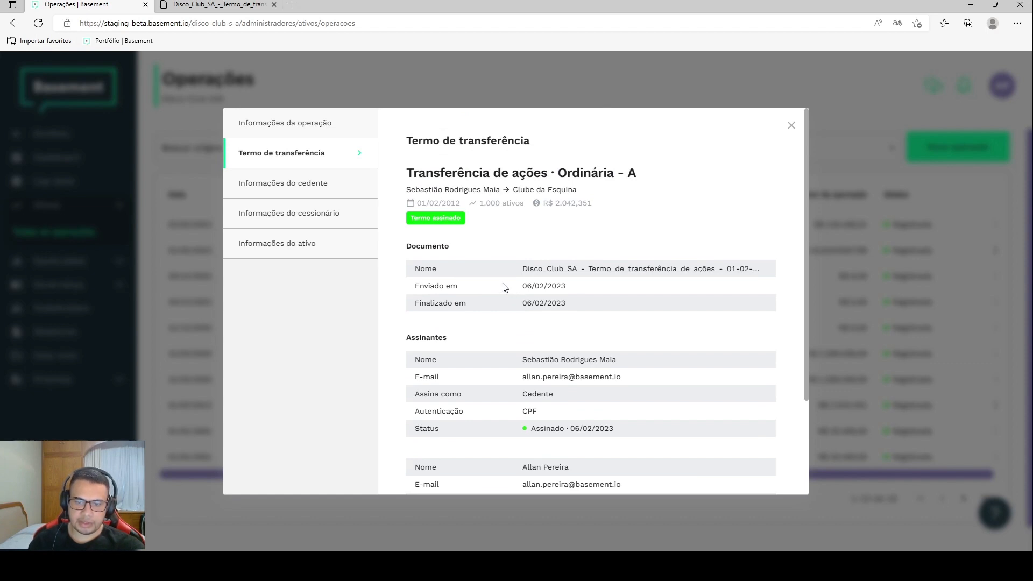
scroll(489, 254, down, 3)
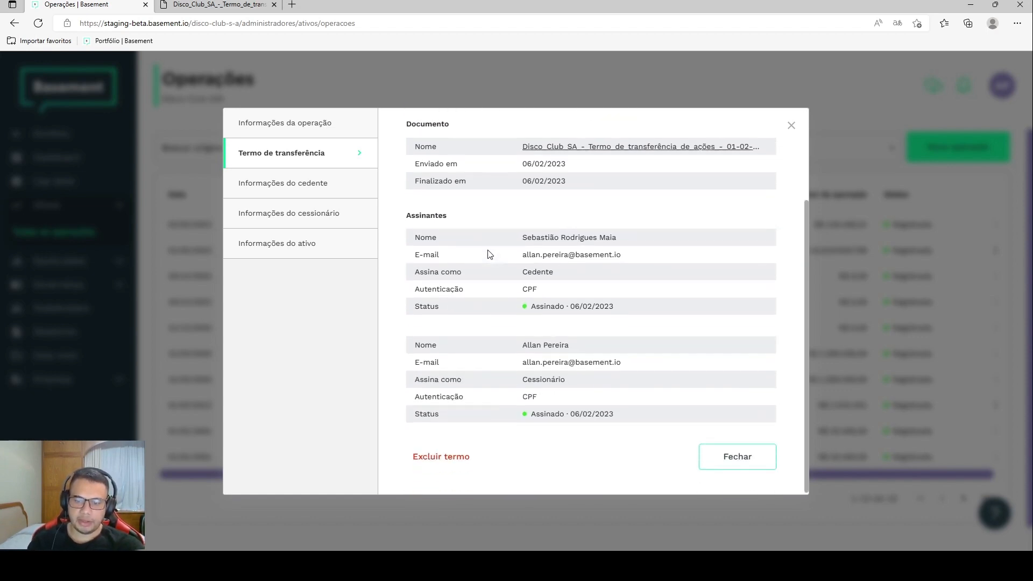
scroll(496, 258, up, 3)
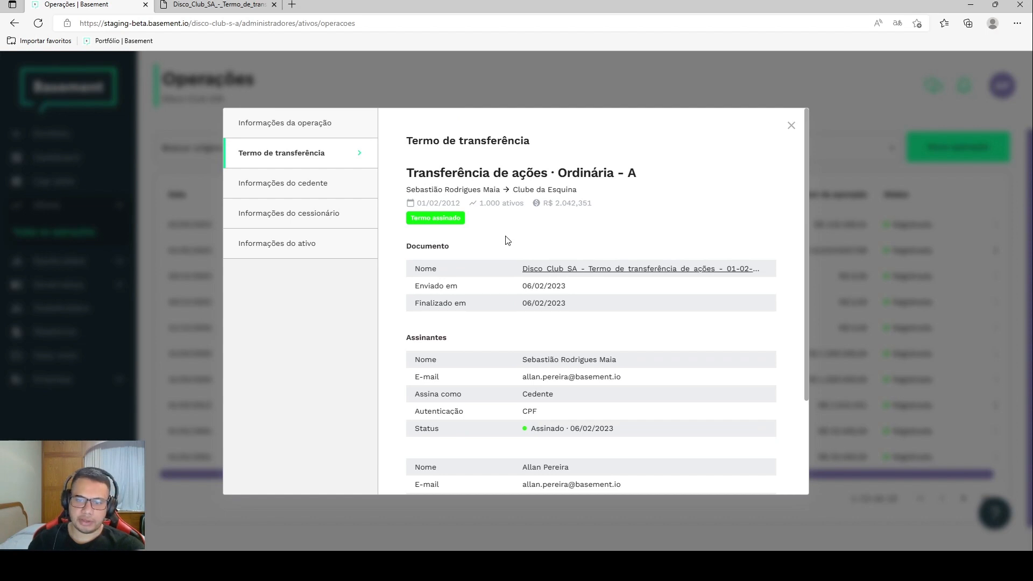
scroll(500, 232, down, 5)
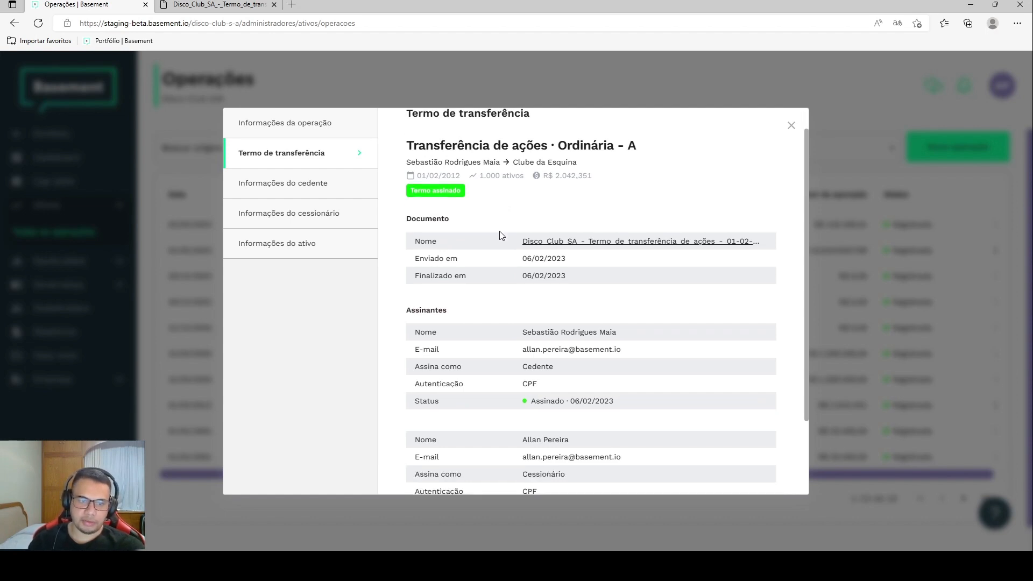
scroll(596, 295, up, 3)
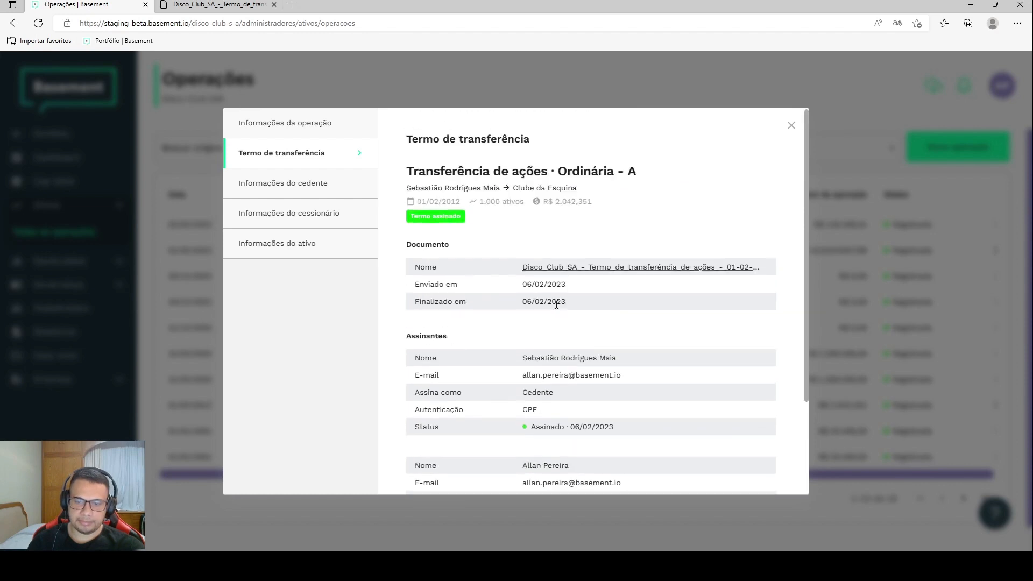